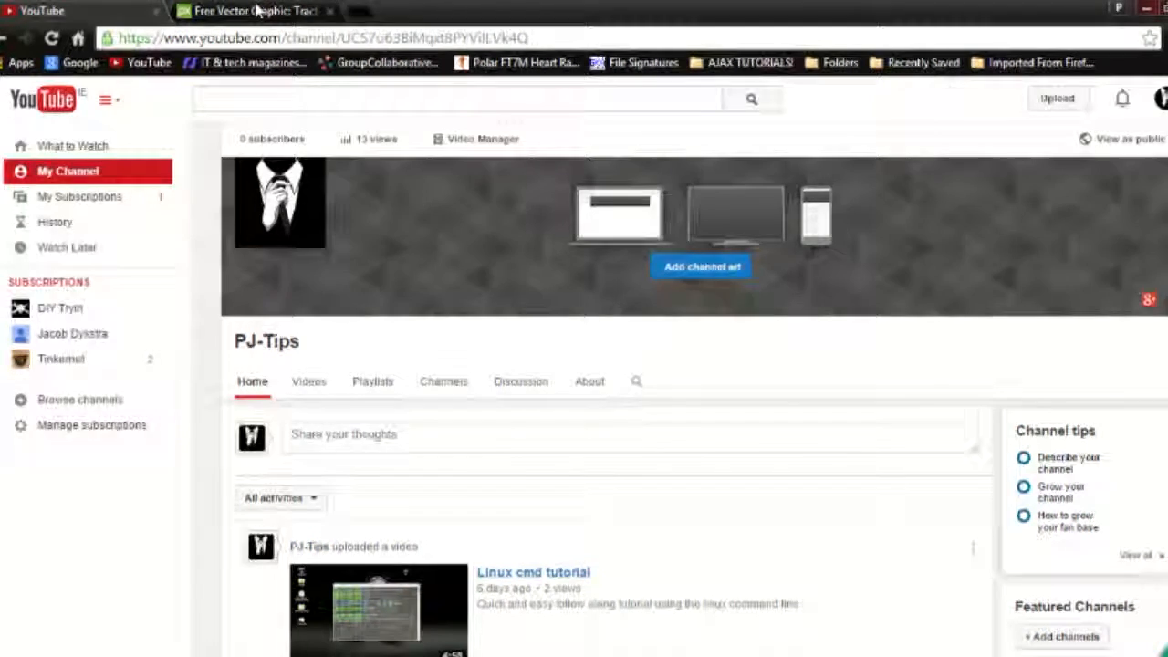
- View the tractor image's Pixabay page, switch to Photoshop and bring up the tractor-310820_1280.png document
click(258, 11)
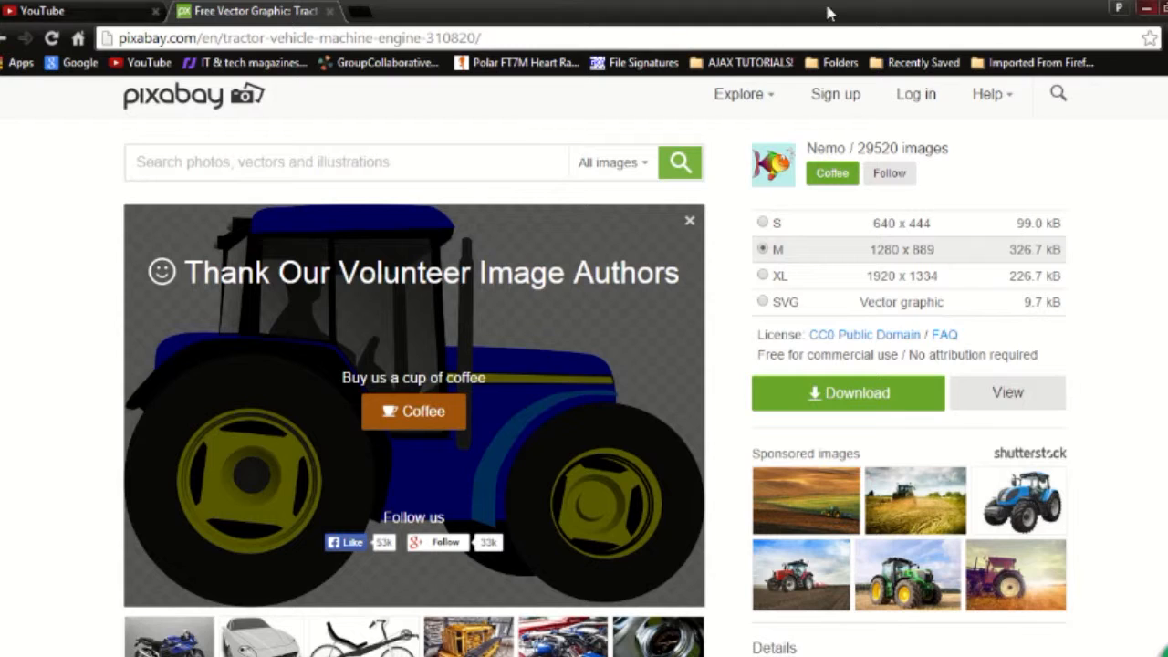
click(1147, 13)
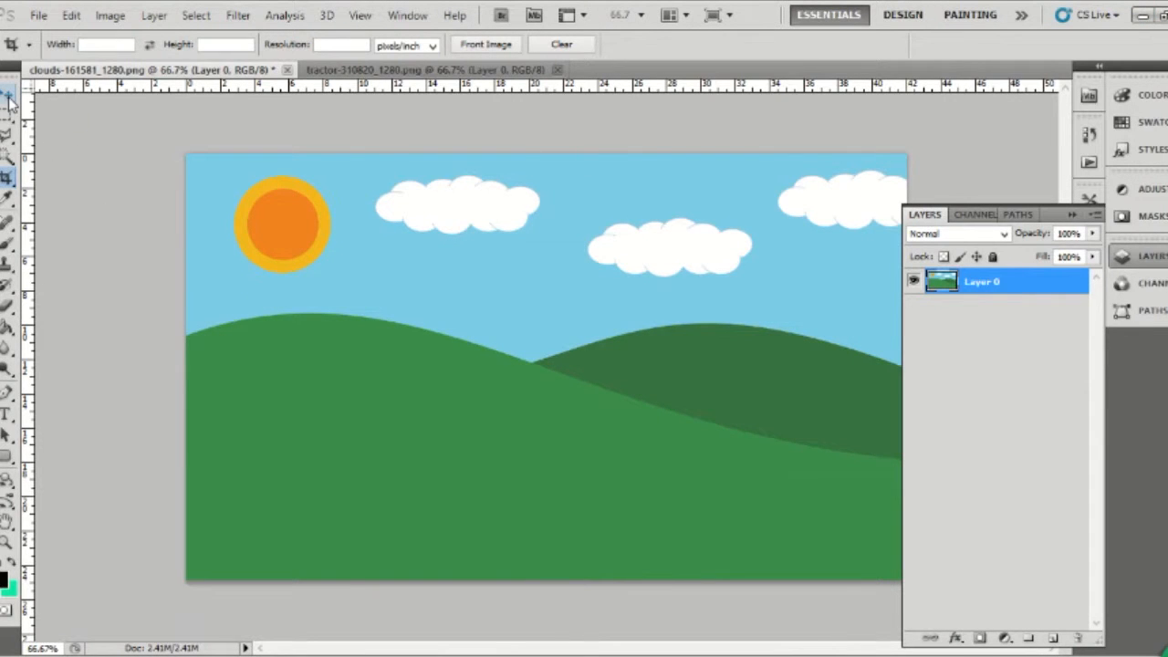
click(392, 72)
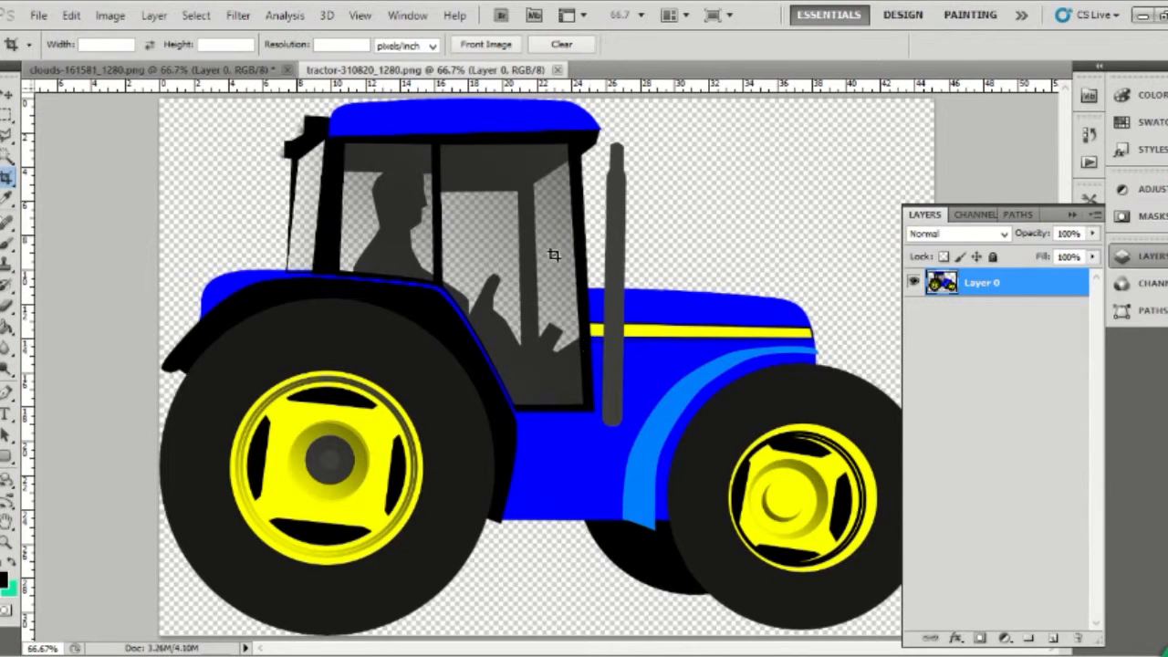
click(6, 96)
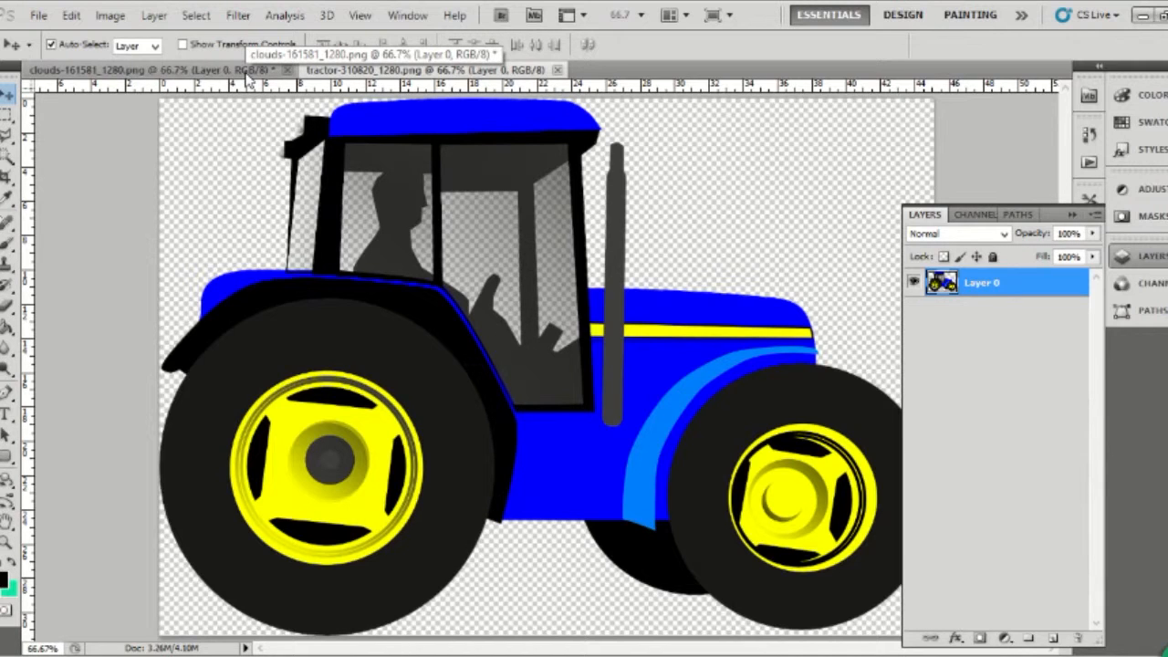
click(7, 116)
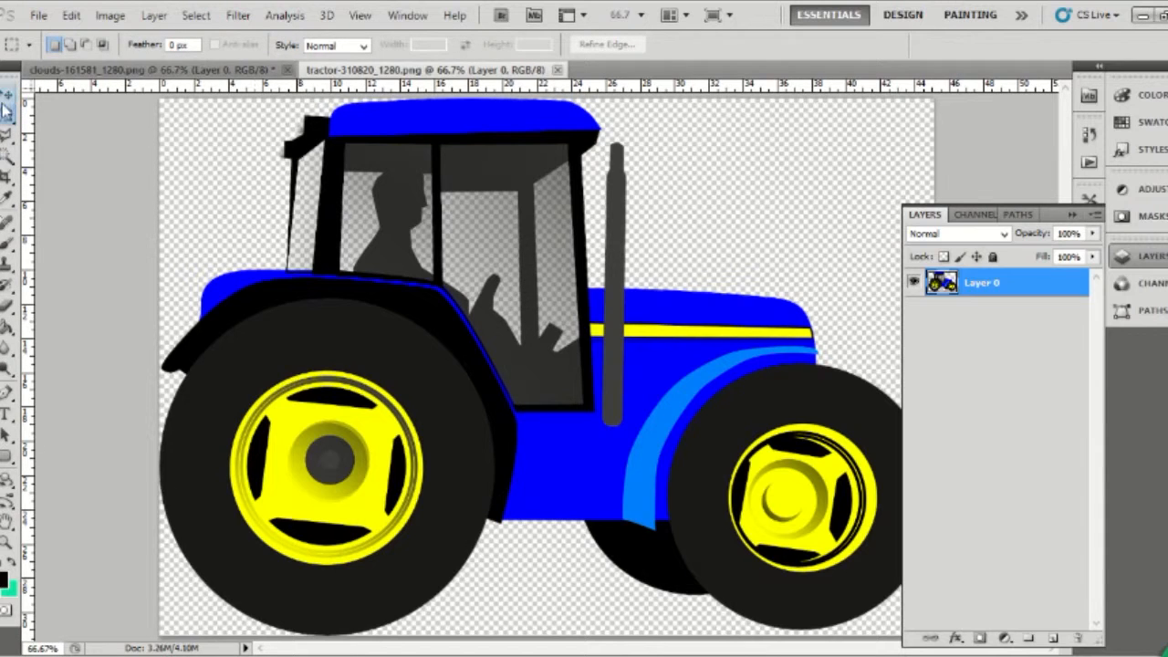
click(7, 116)
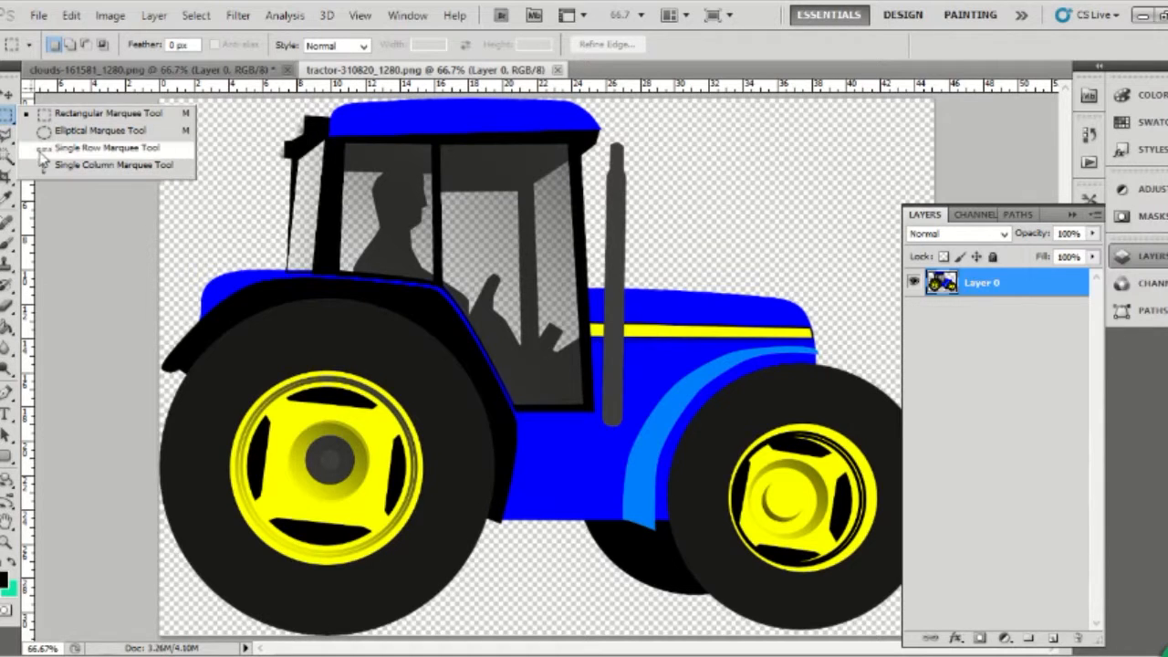
click(5, 136)
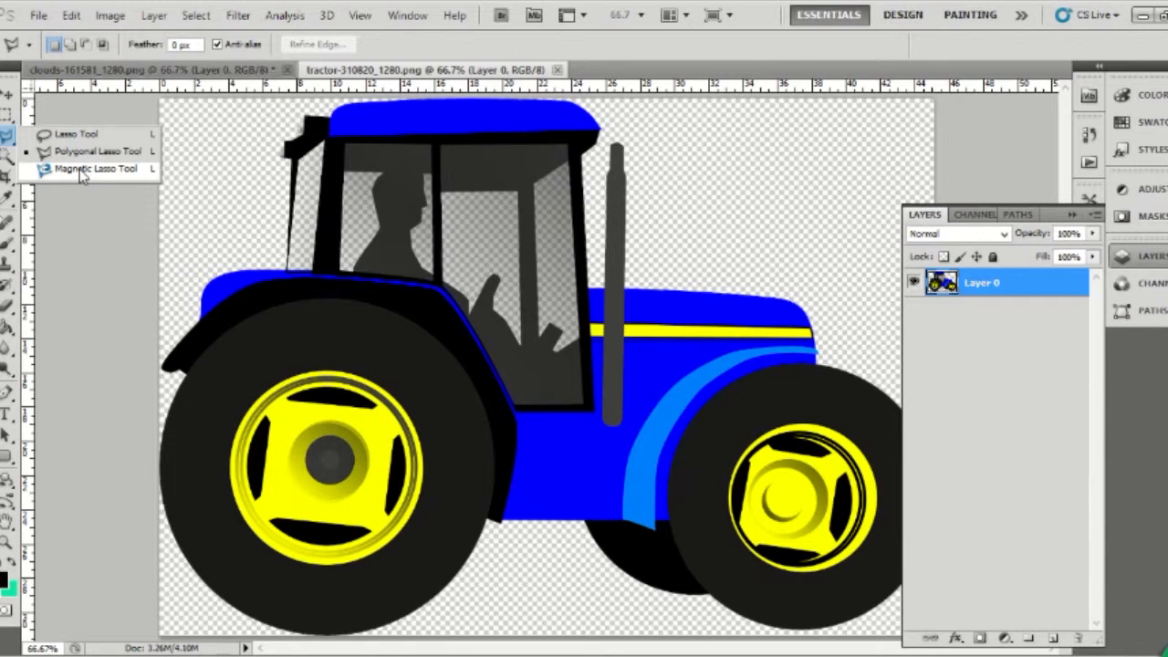
- Select the transparent background with the Magic Wand, adding the areas above the hood, under the chassis and around the rear wheel
click(6, 158)
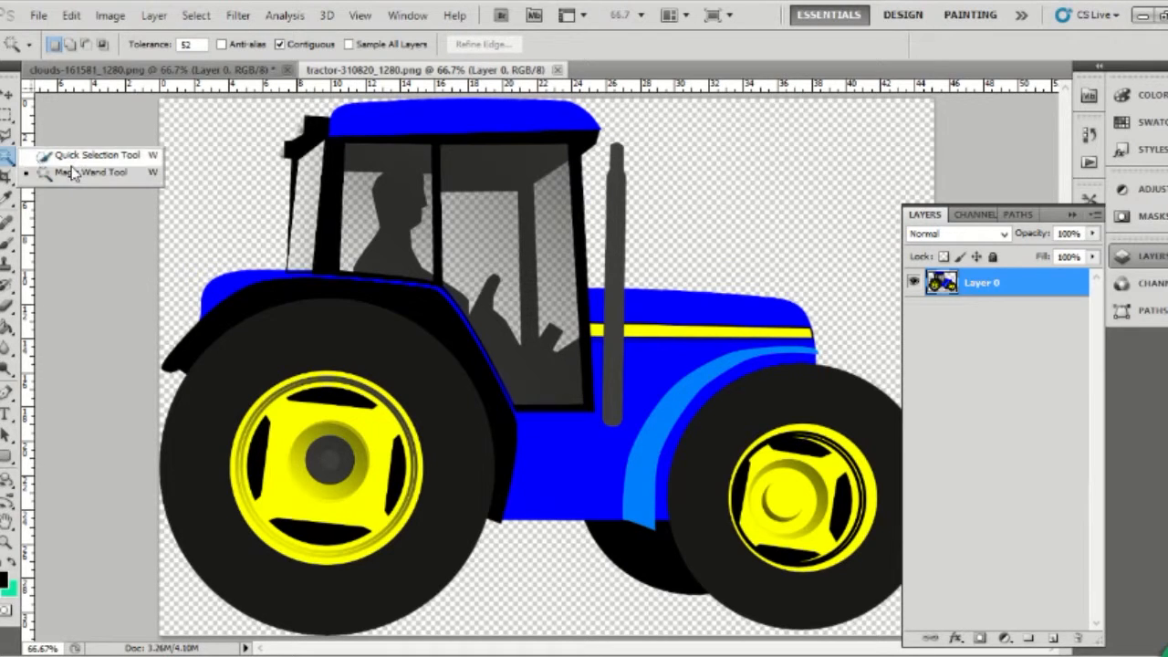
click(71, 171)
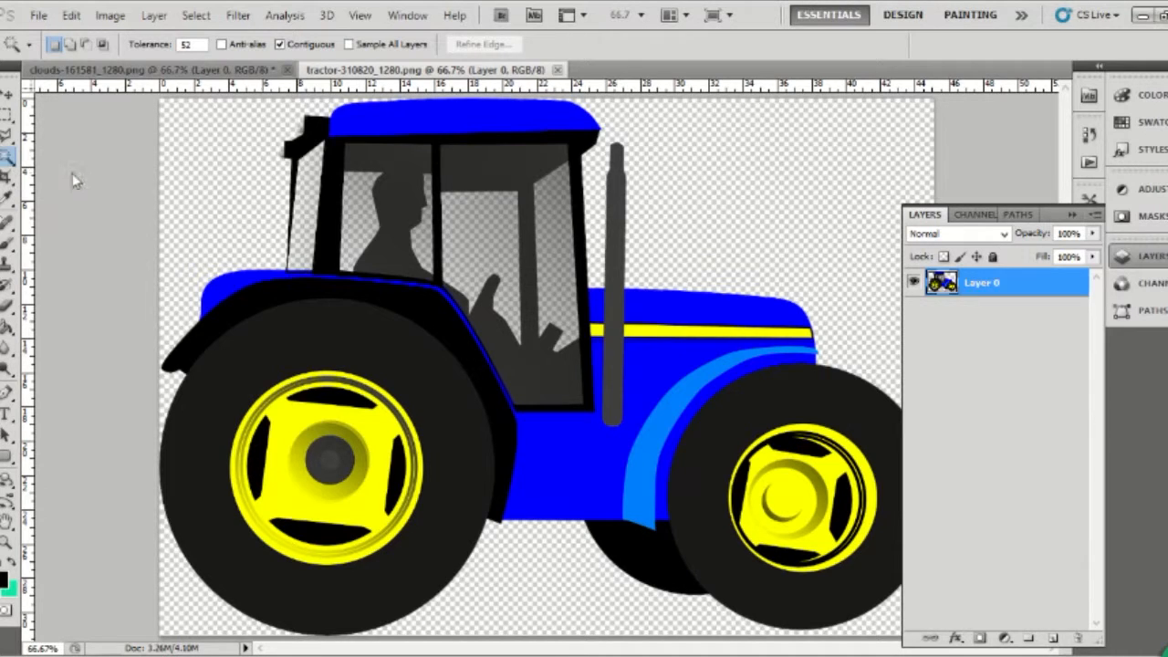
click(218, 159)
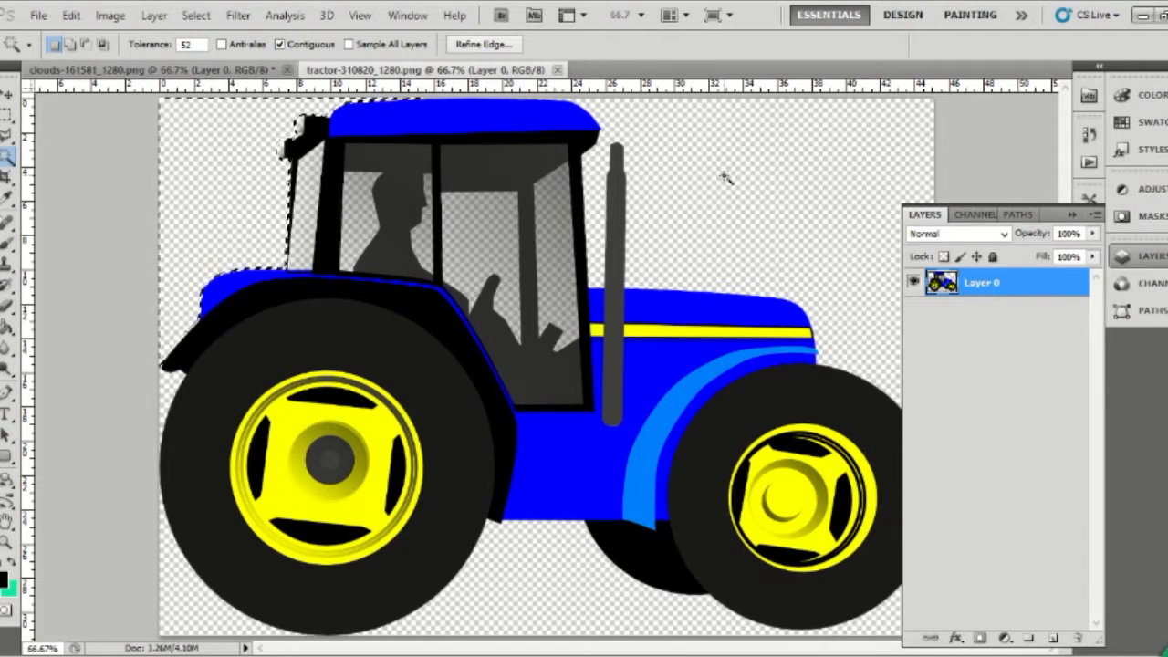
key(alt)
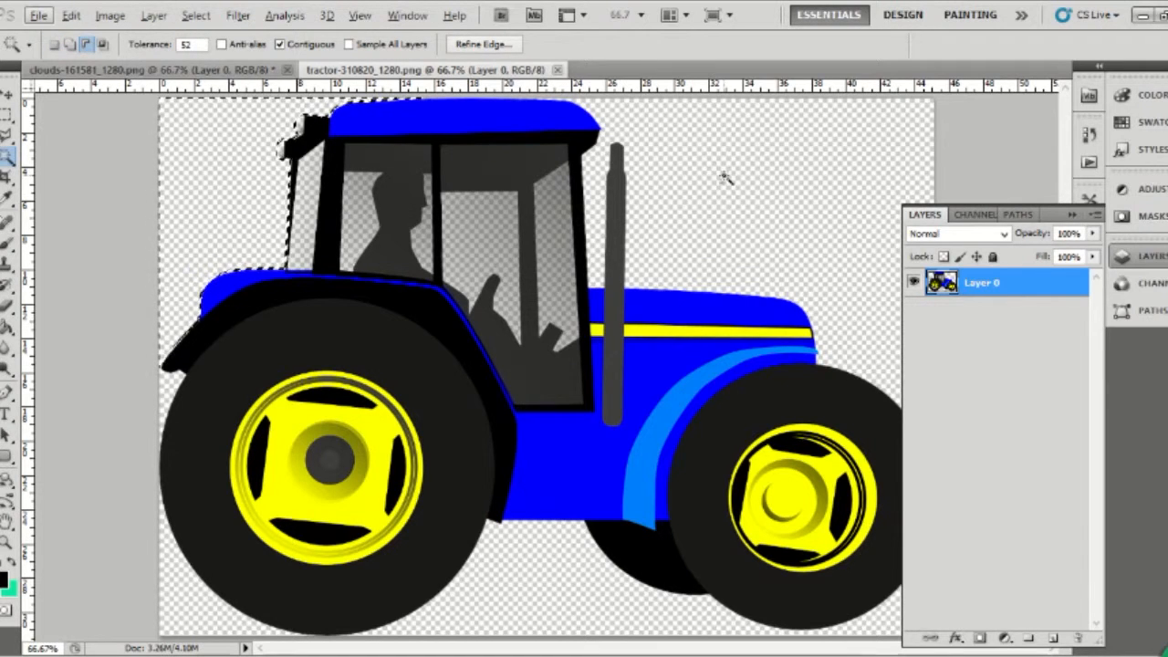
key(shift)
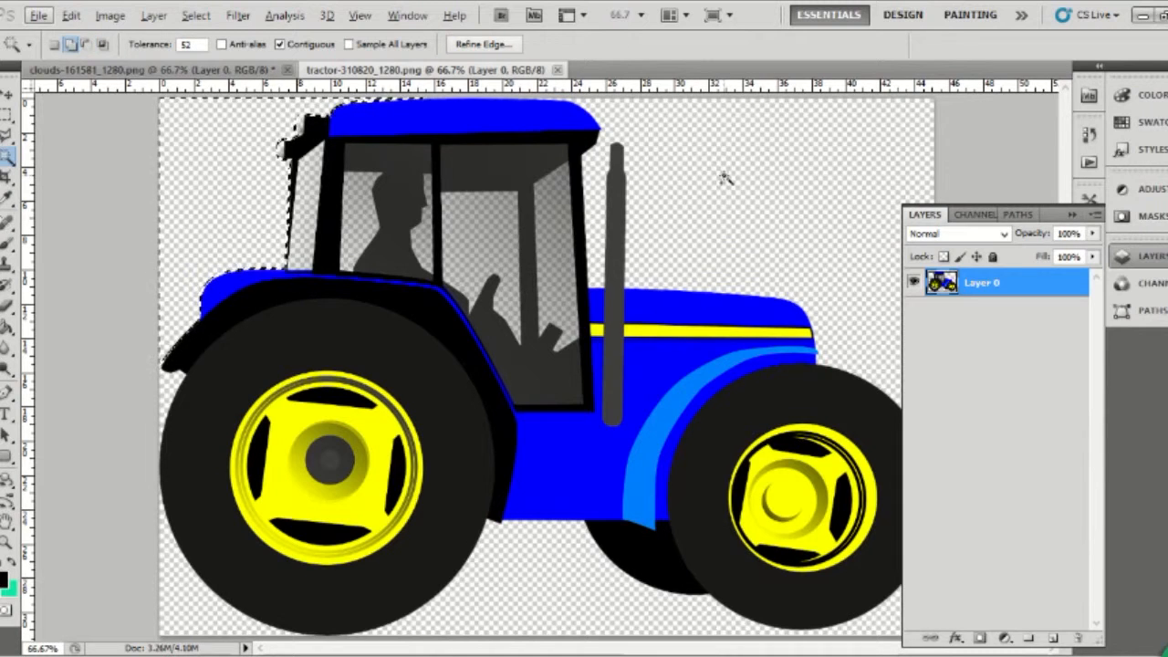
shift+click(723, 178)
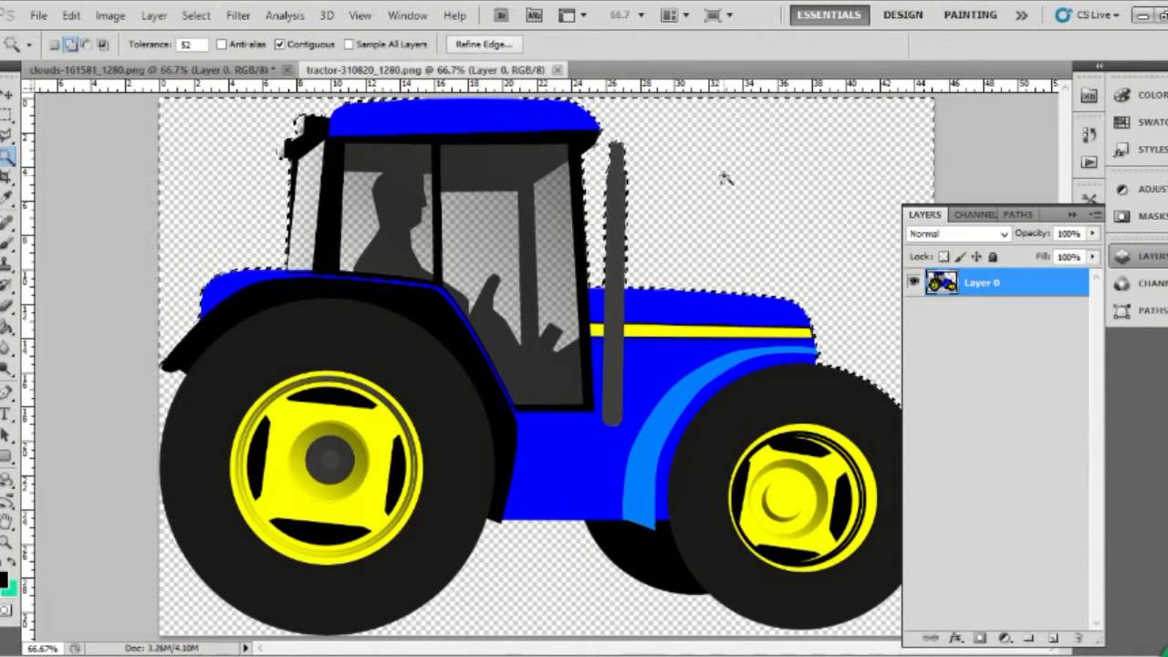
shift+click(545, 595)
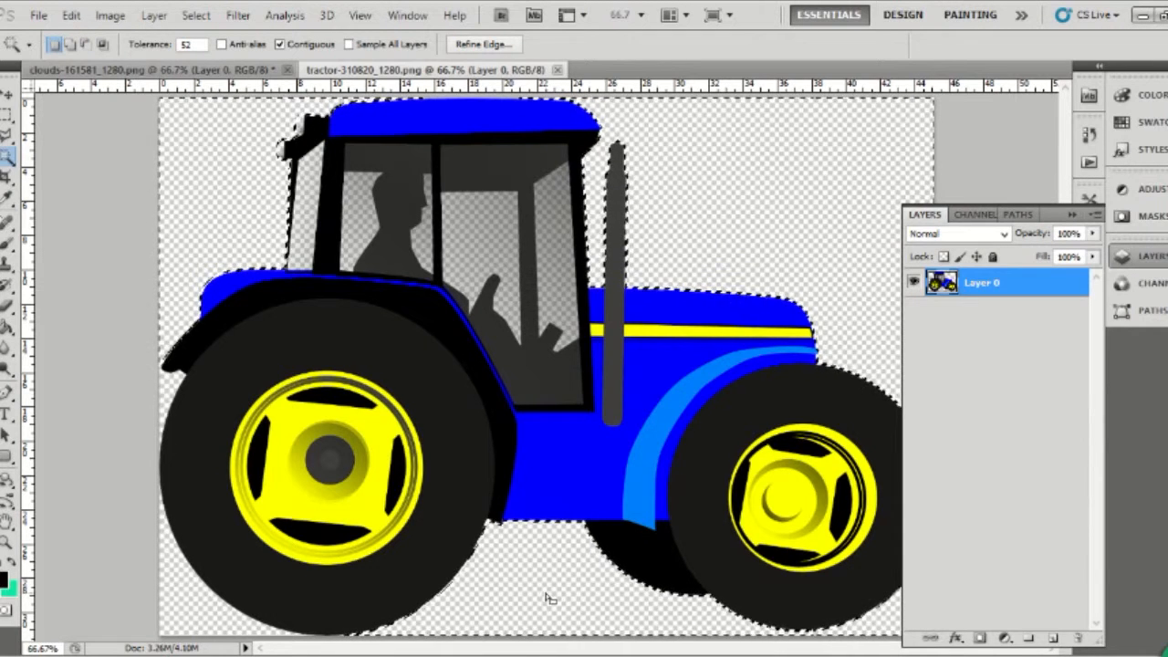
shift+click(181, 602)
shift+click(171, 382)
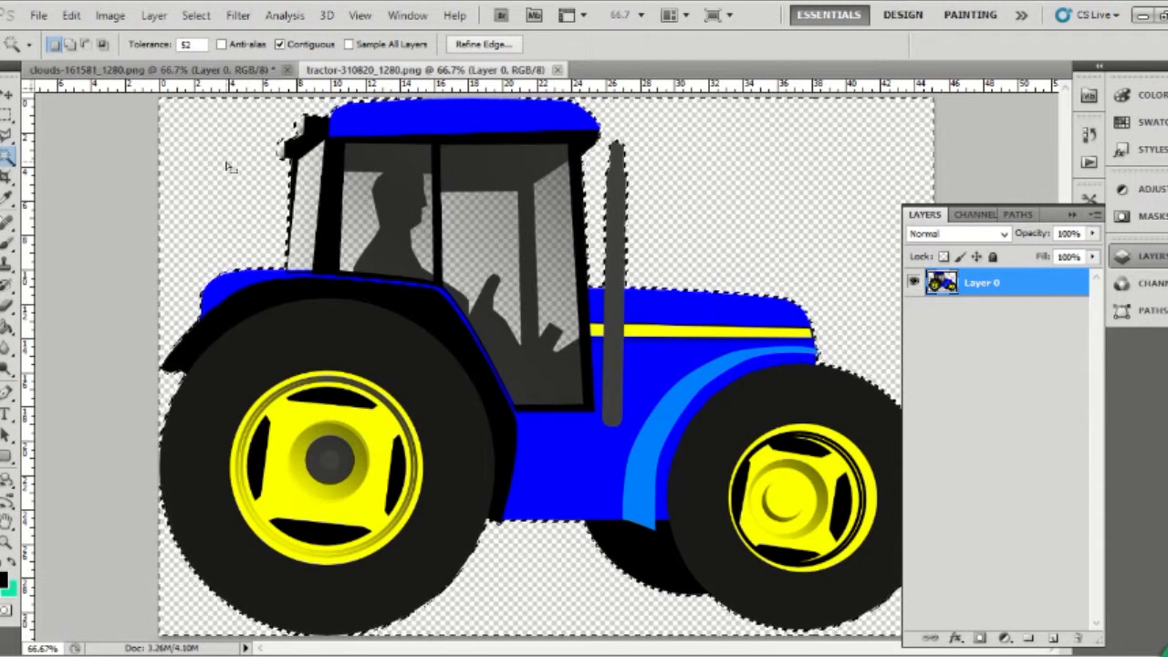
- Invert the selection so it covers the tractor, and copy the tractor
click(189, 20)
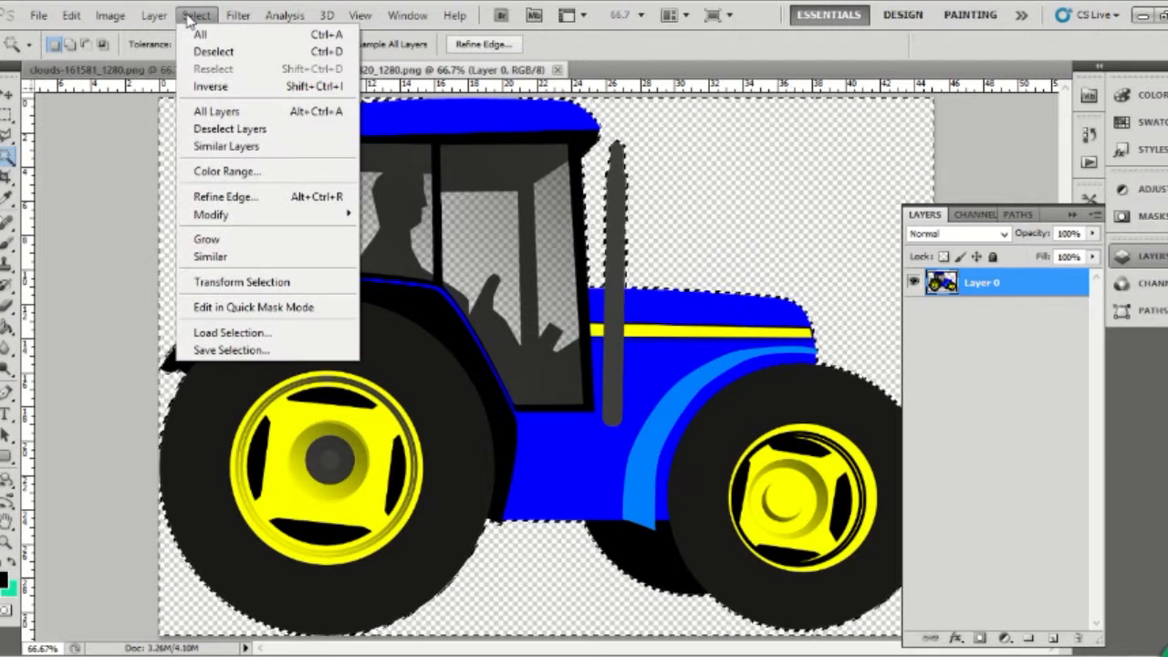
click(208, 86)
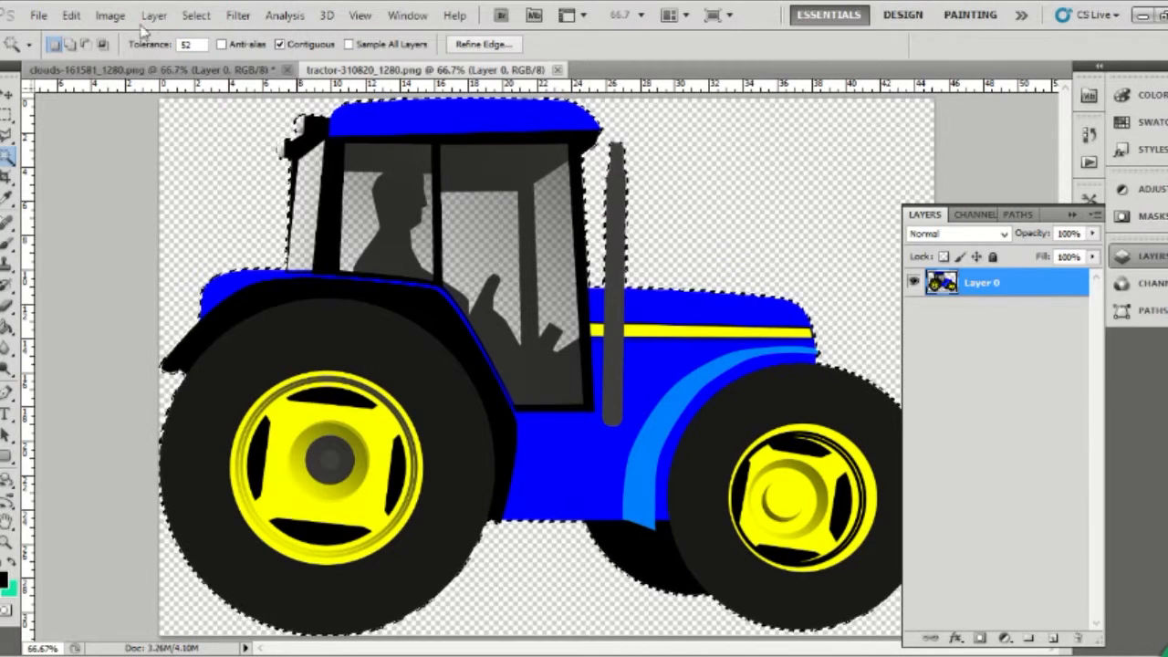
click(72, 15)
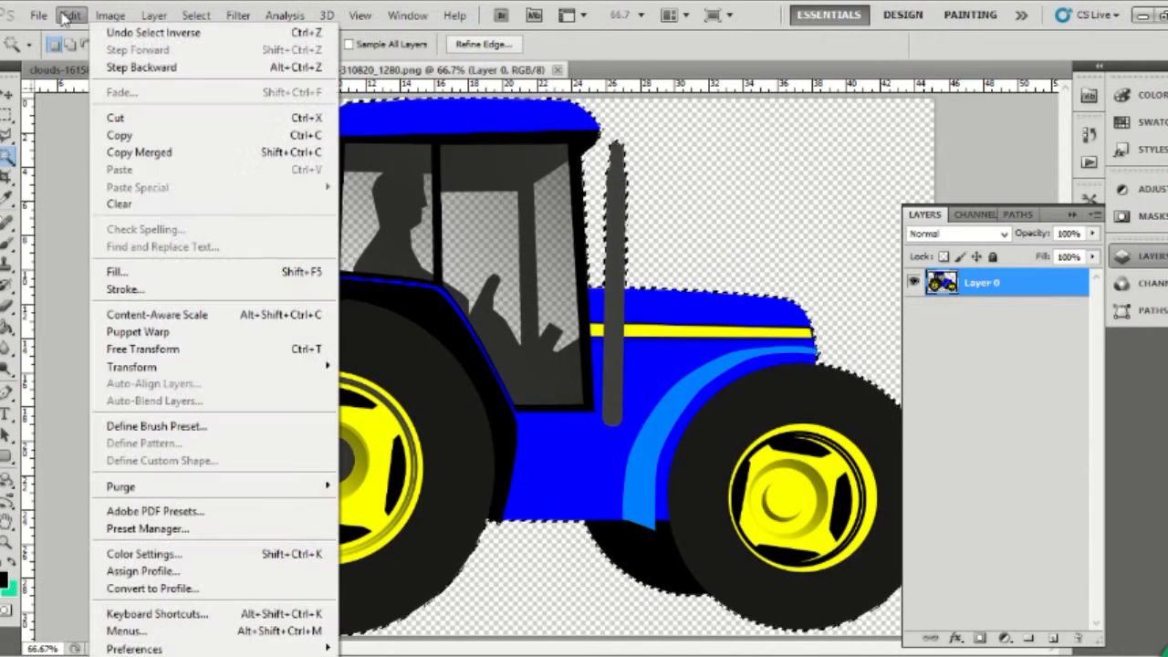
click(132, 134)
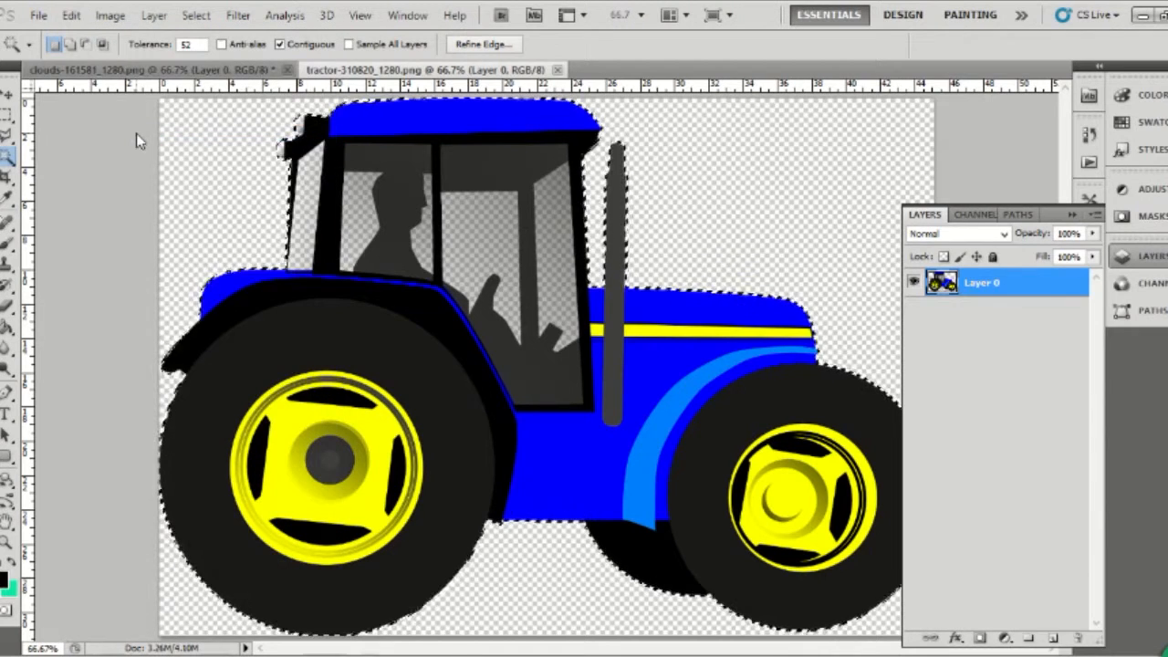
- Add a new layer to clouds-161581_1280.png and paste the copied tractor onto it
click(112, 70)
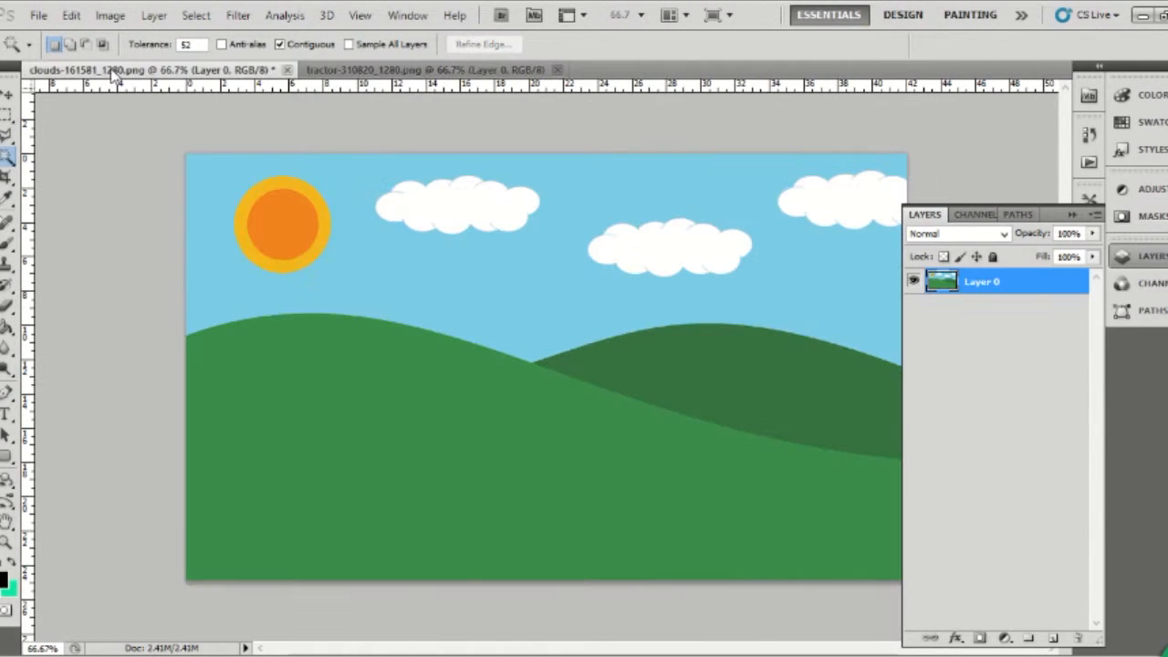
click(1053, 639)
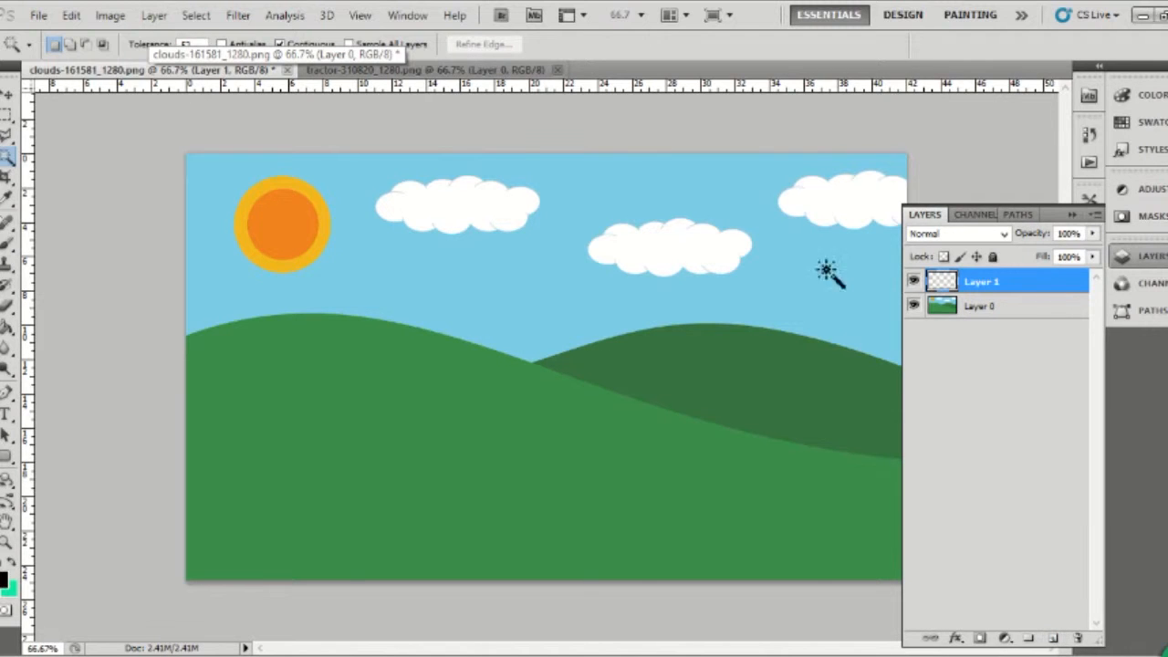
click(72, 16)
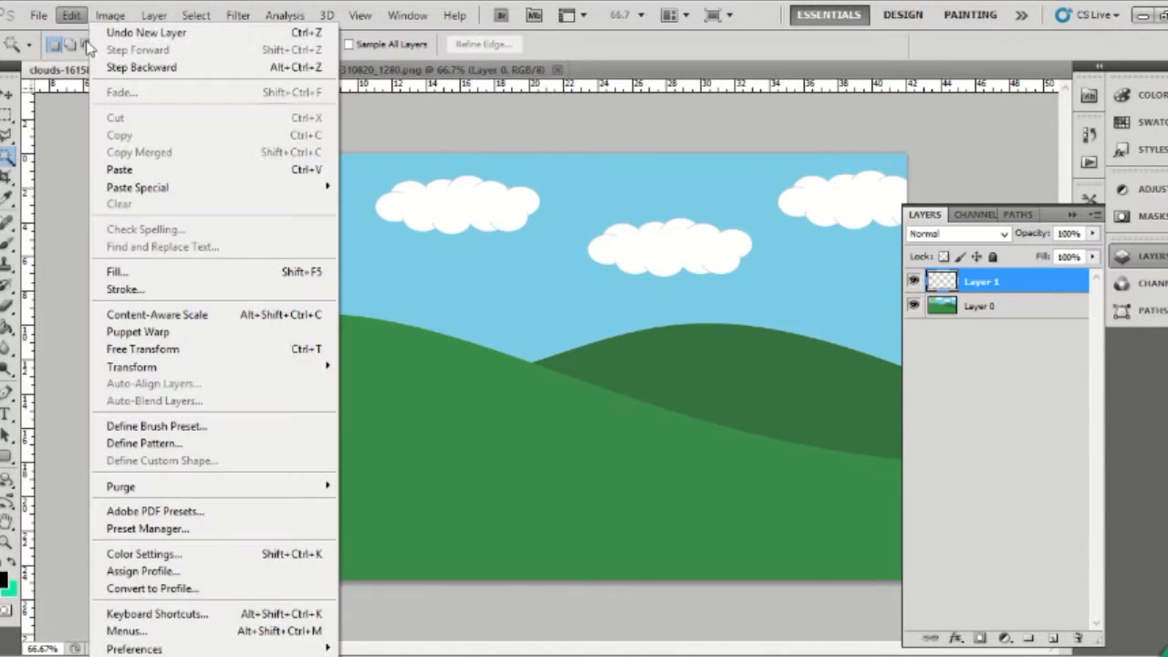
click(121, 170)
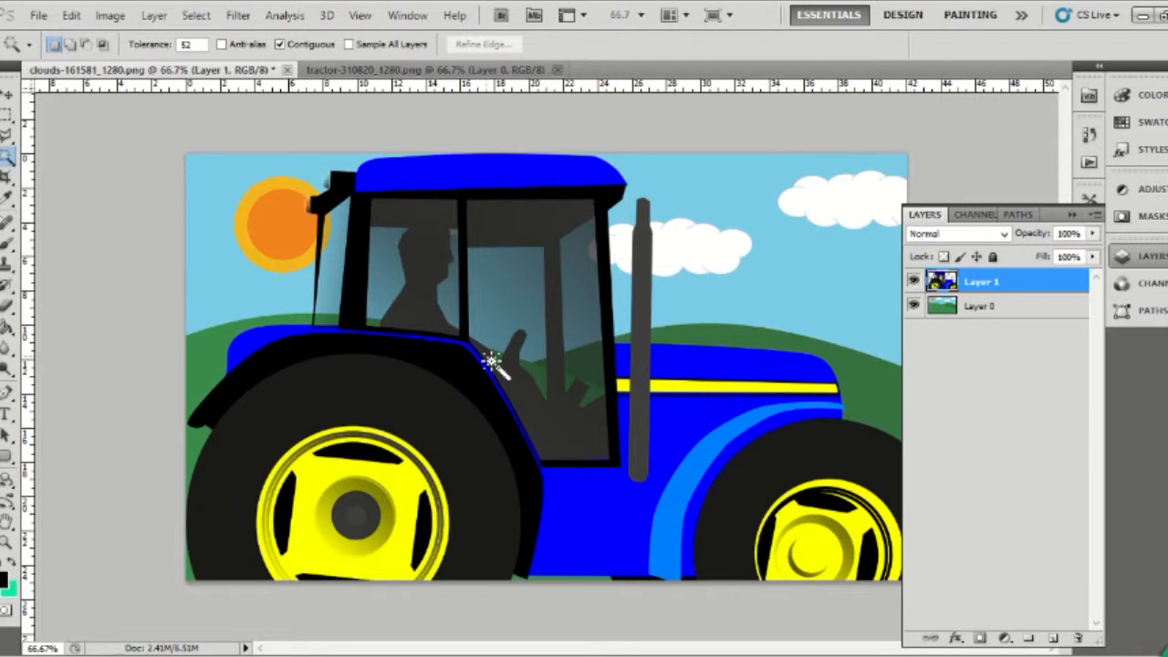
click(71, 15)
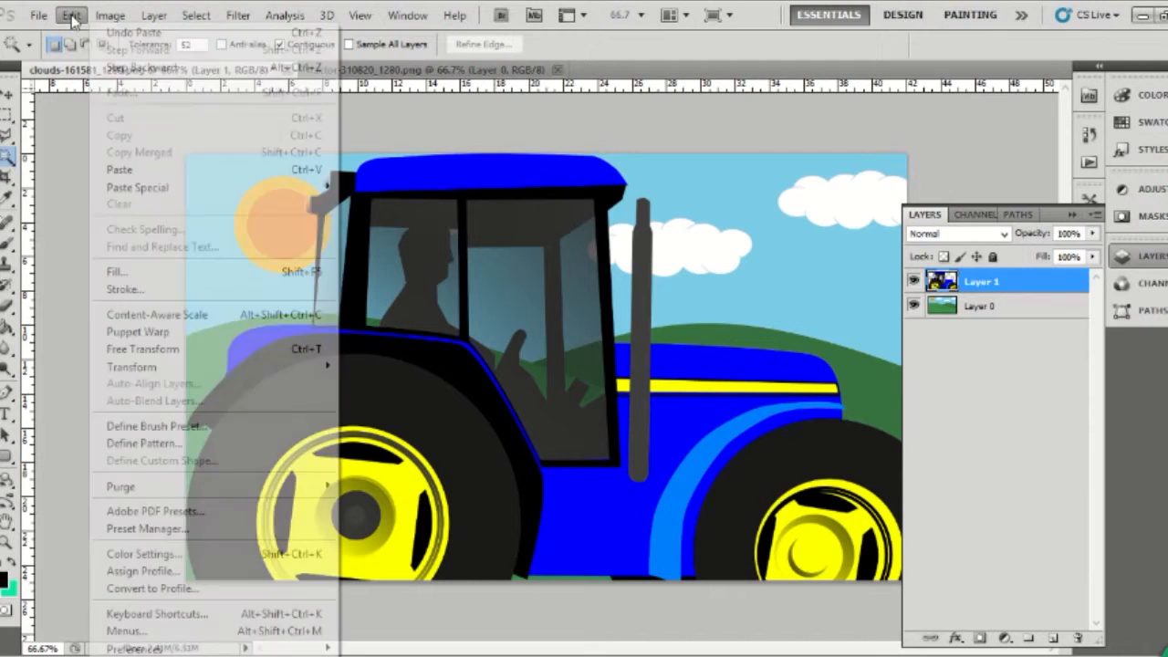
mouse_move(130, 367)
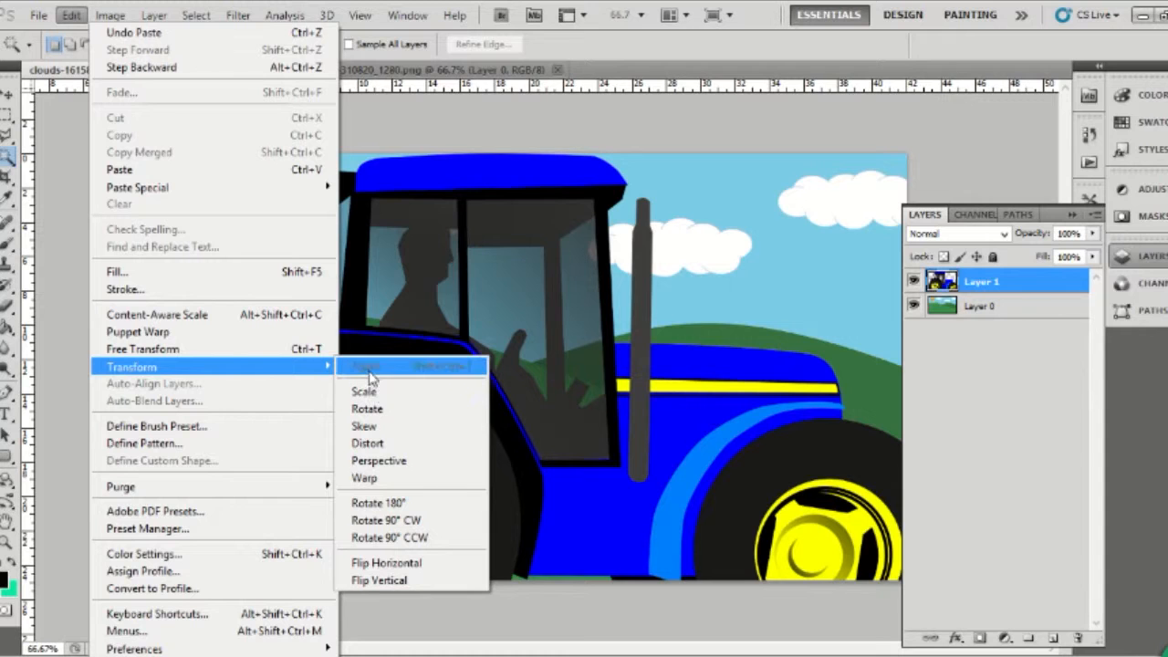
click(582, 48)
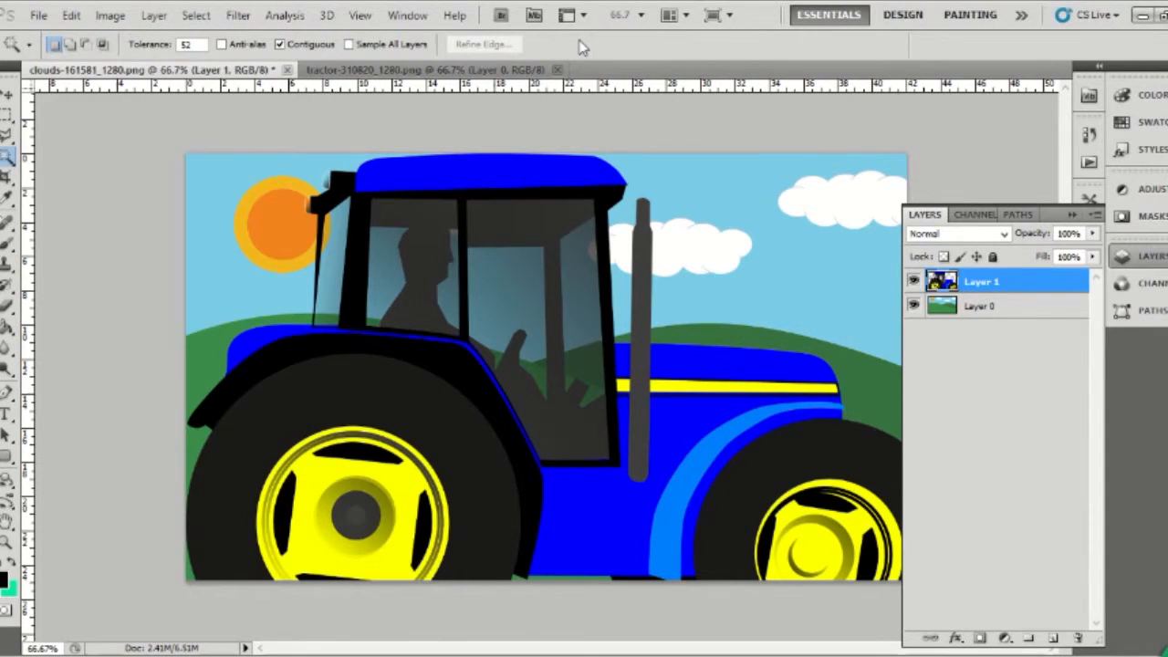
- Scale the tractor proportionally to about 41% with Free Transform and place it near the middle of the hills
key(ctrl+t)
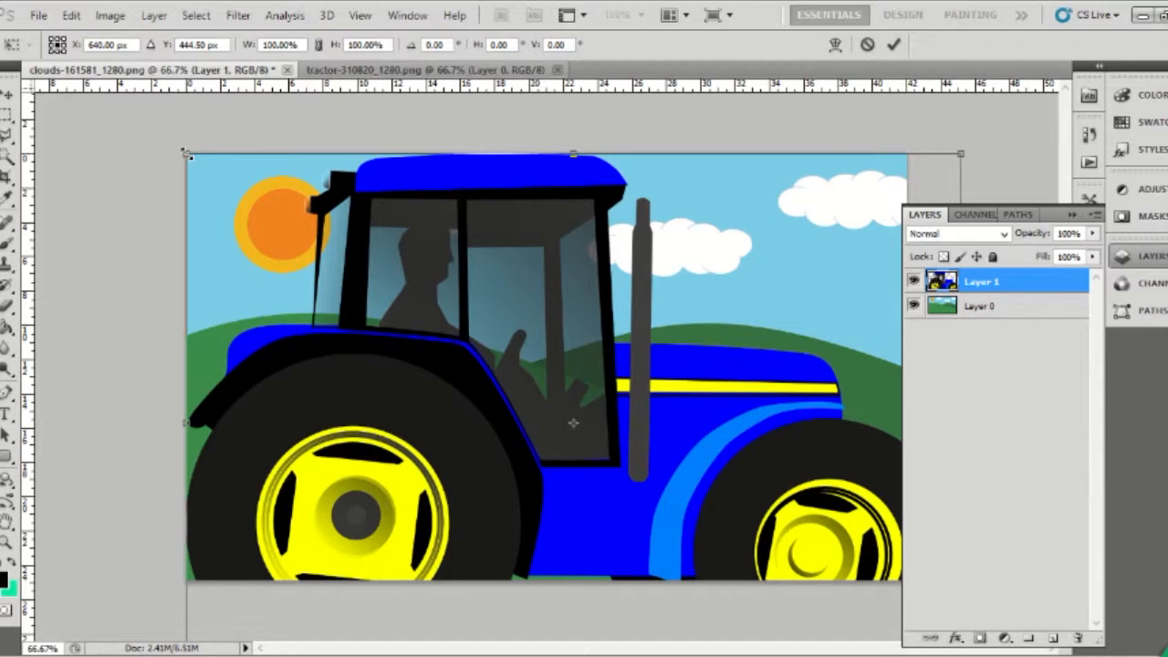
drag(186, 154, 526, 639)
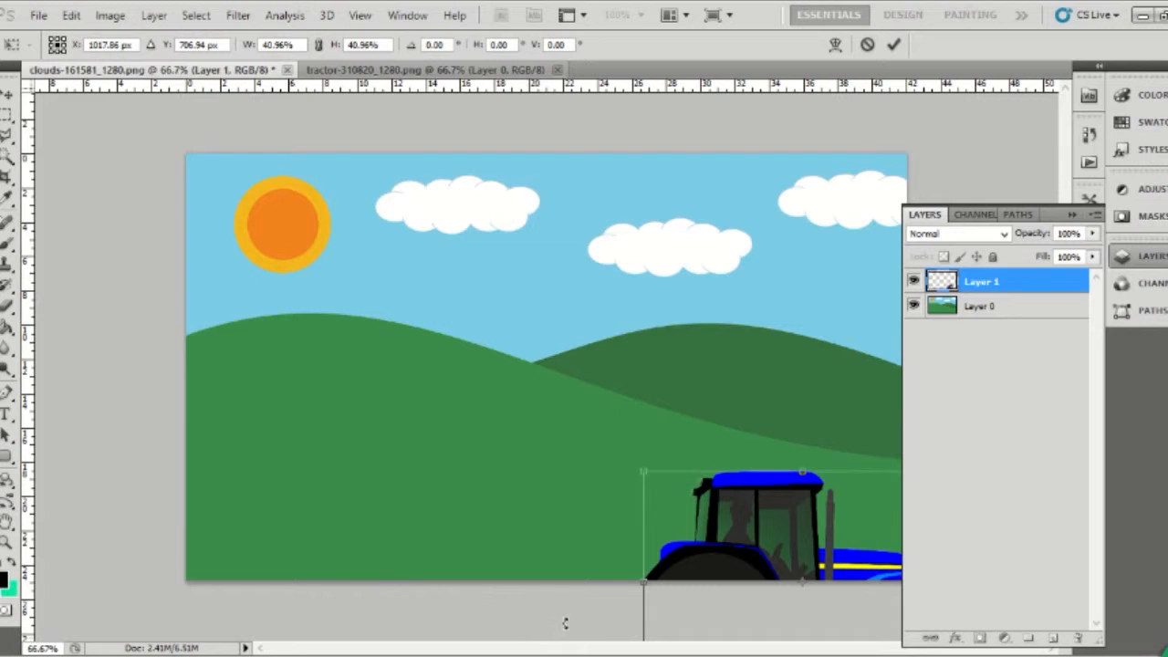
drag(756, 528, 513, 346)
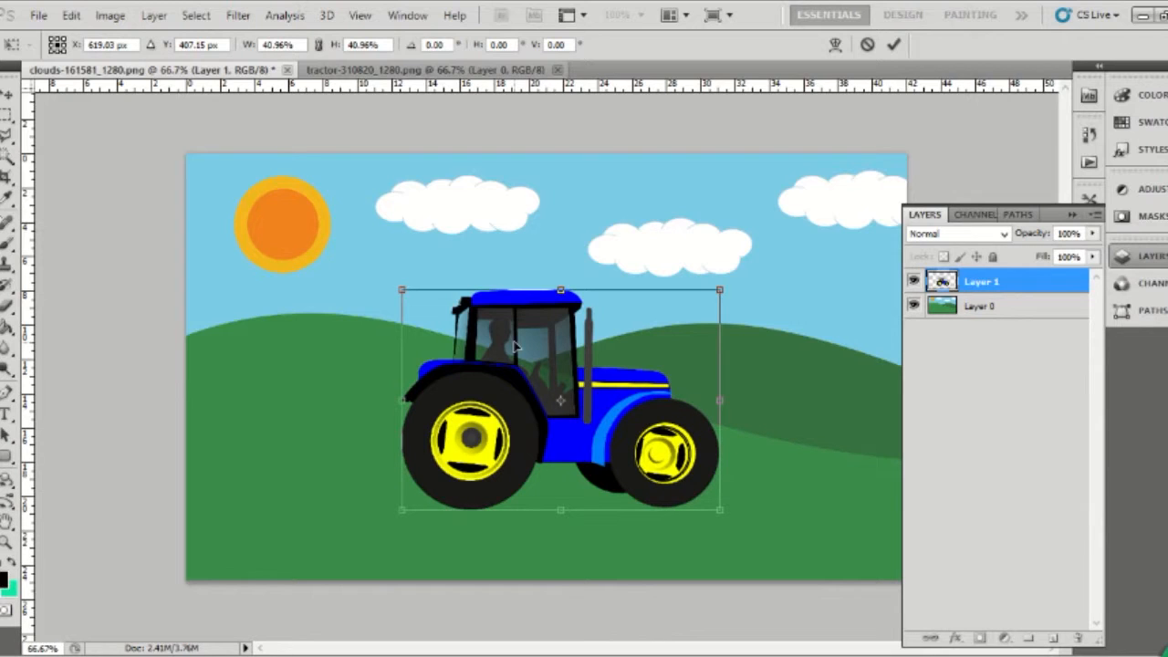
key(Return)
- Use the Move tool to shift the tractor slightly left and up on the hills
key(w)
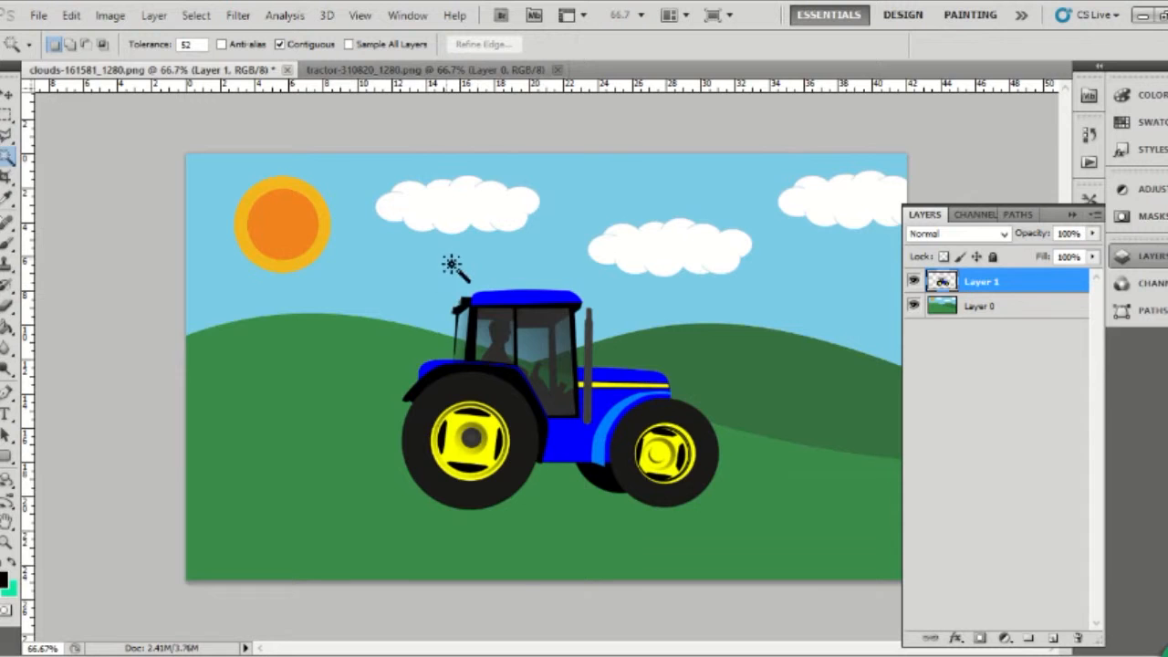
click(6, 95)
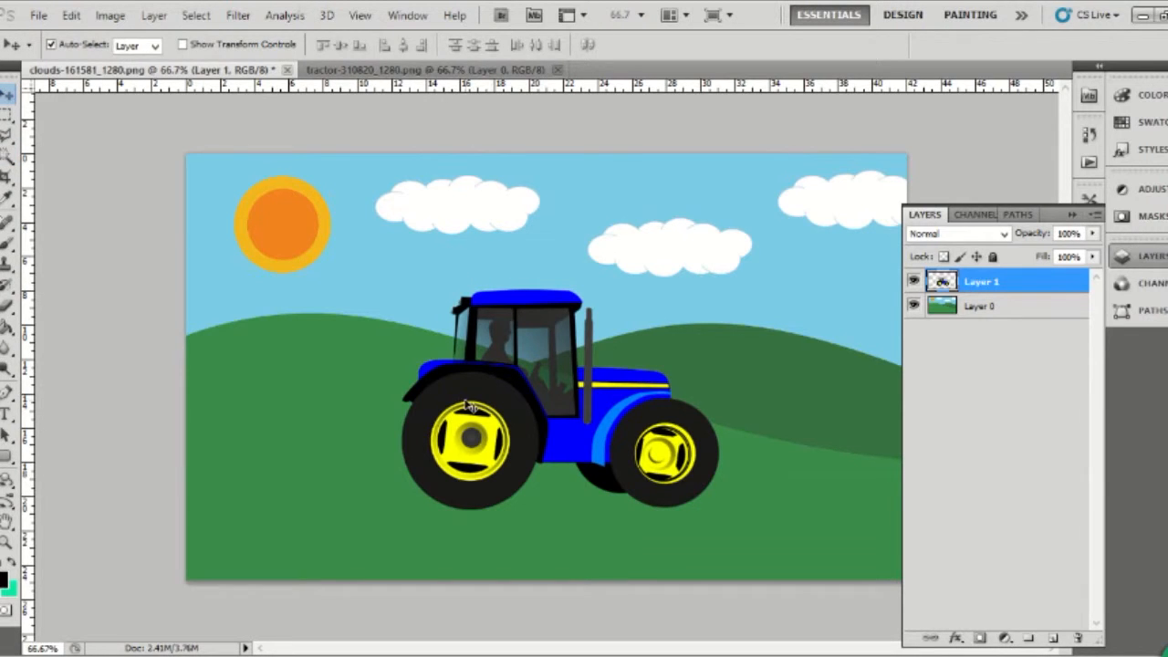
drag(468, 405, 445, 399)
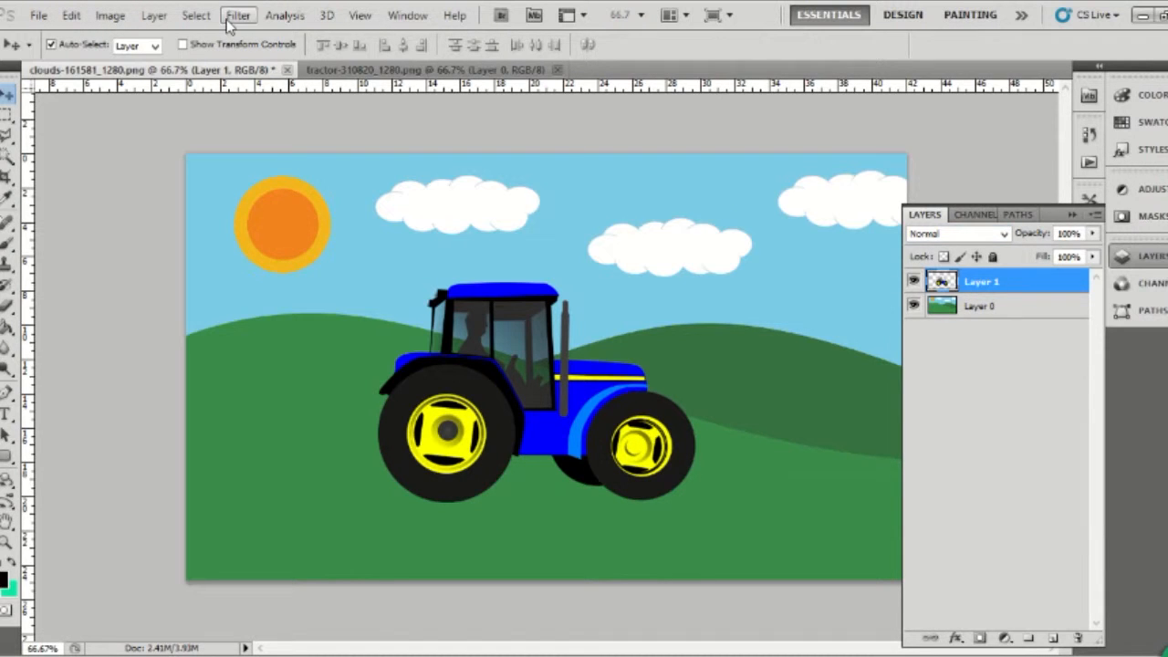
- Flip the tractor layer horizontally so the tractor faces left
click(70, 16)
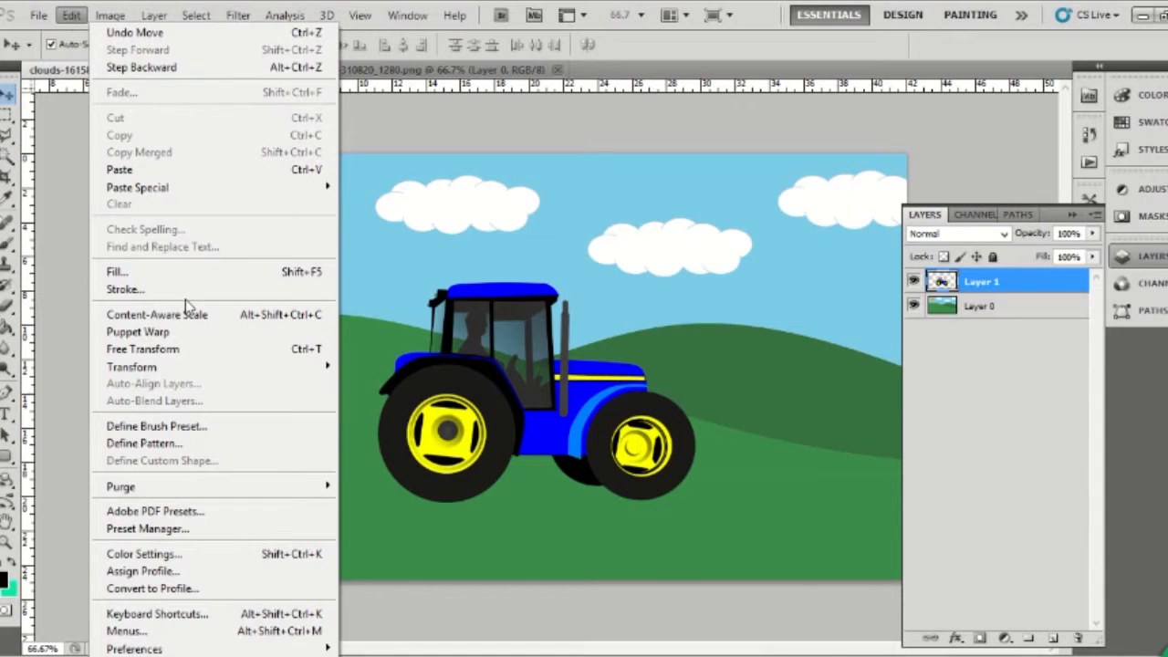
mouse_move(203, 369)
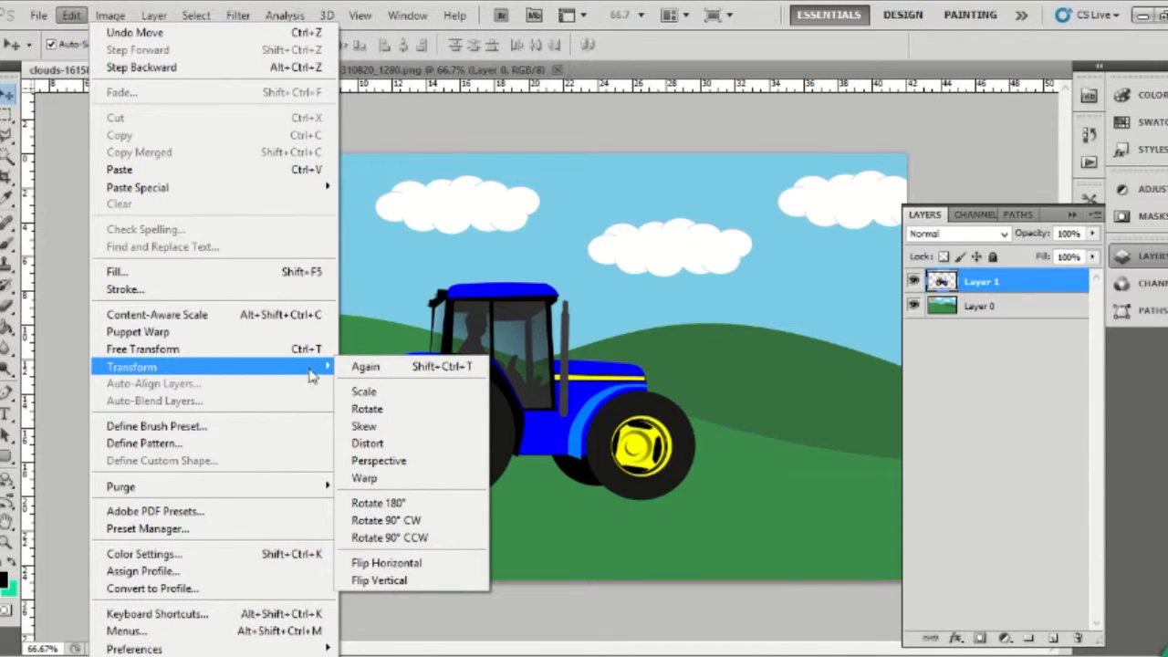
click(411, 563)
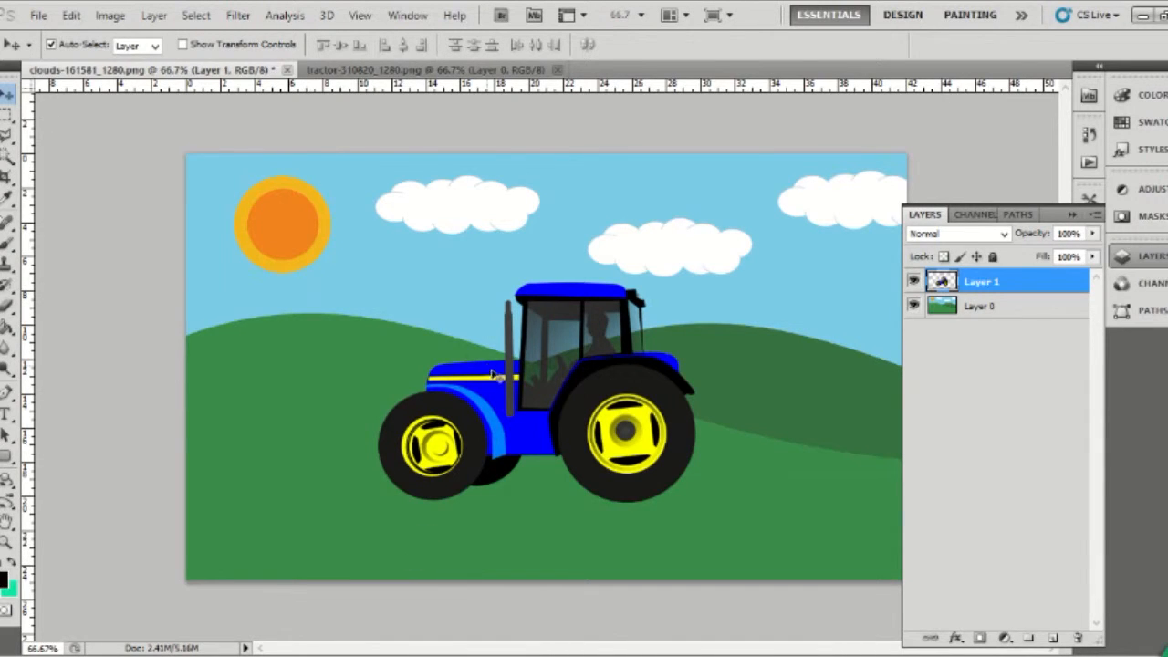
- Scale the tractor proportionally to about 55% with Free Transform and place it where the two hills meet, just below the middle cloud
drag(561, 420, 643, 352)
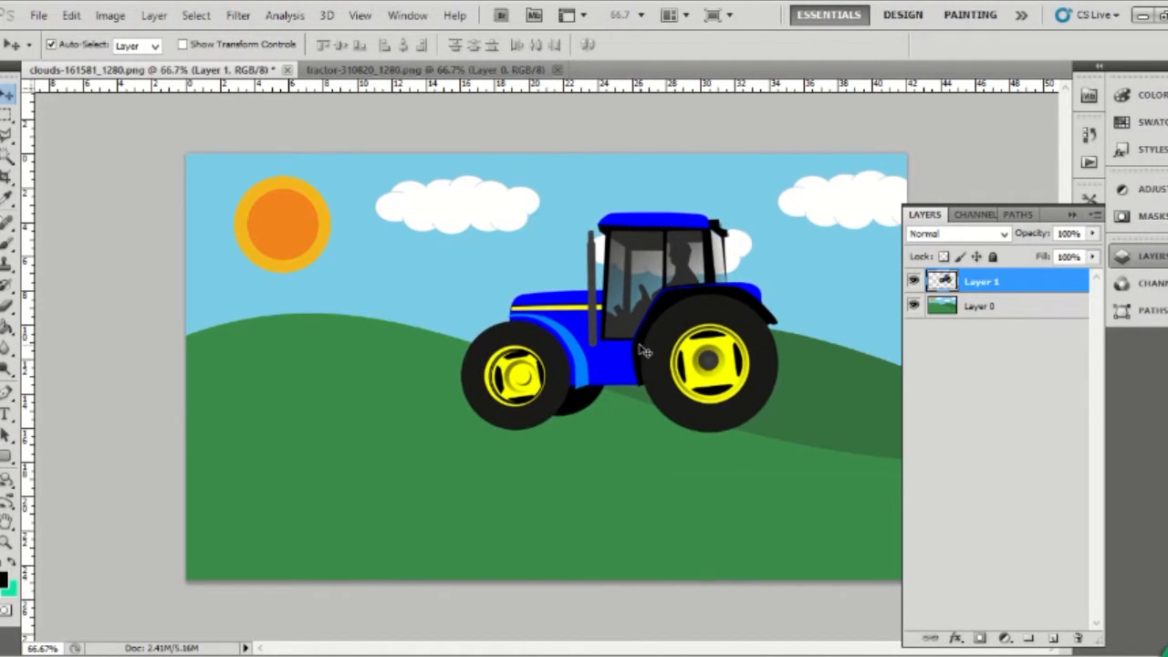
key(ctrl+t)
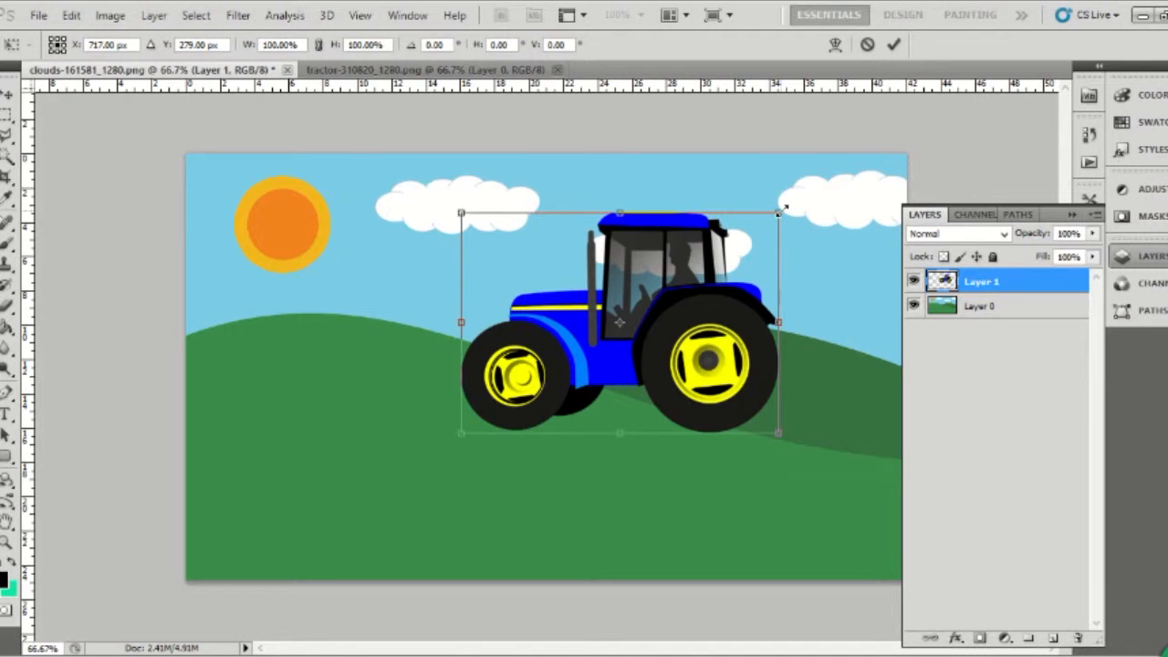
drag(783, 208, 663, 343)
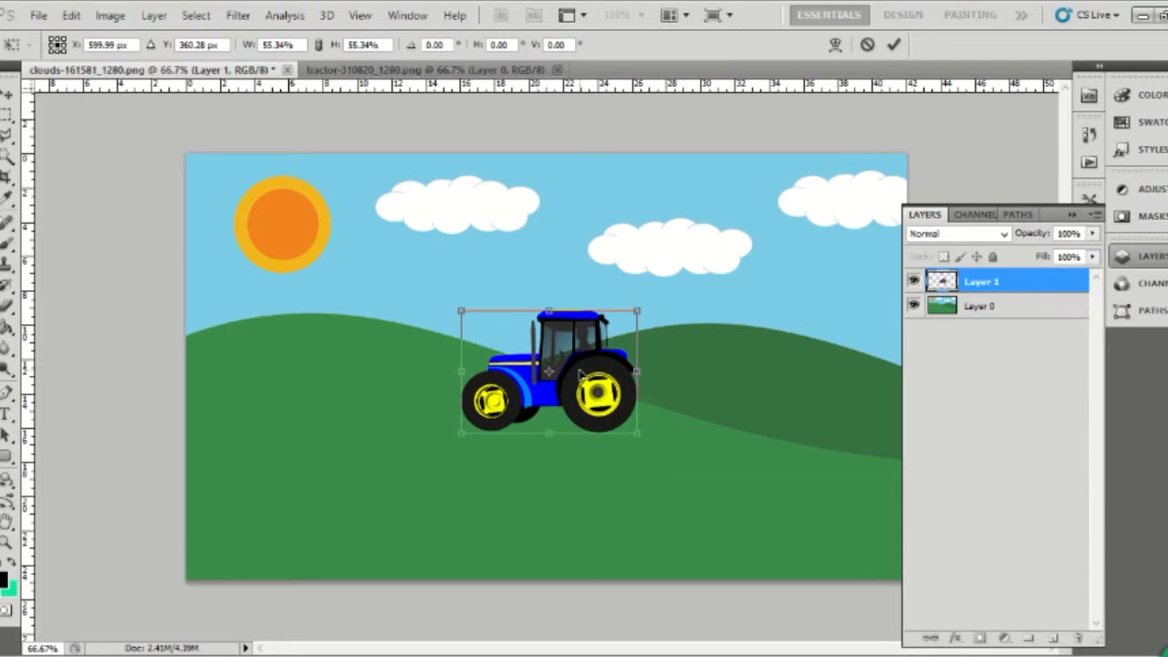
key(Return)
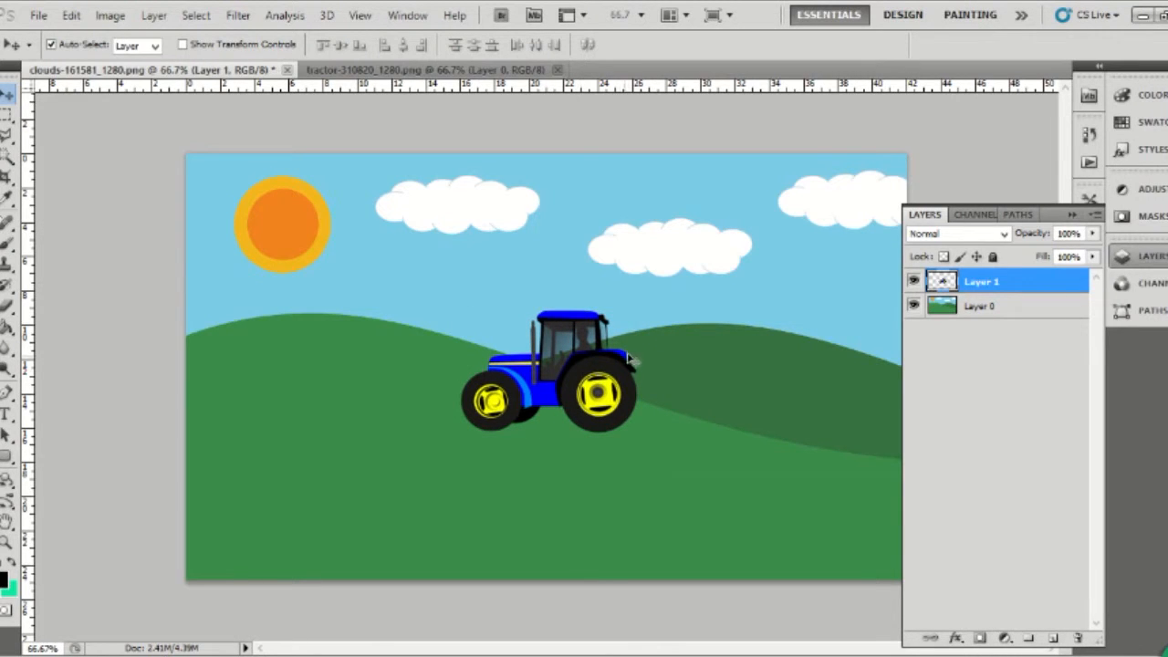
drag(630, 373, 677, 343)
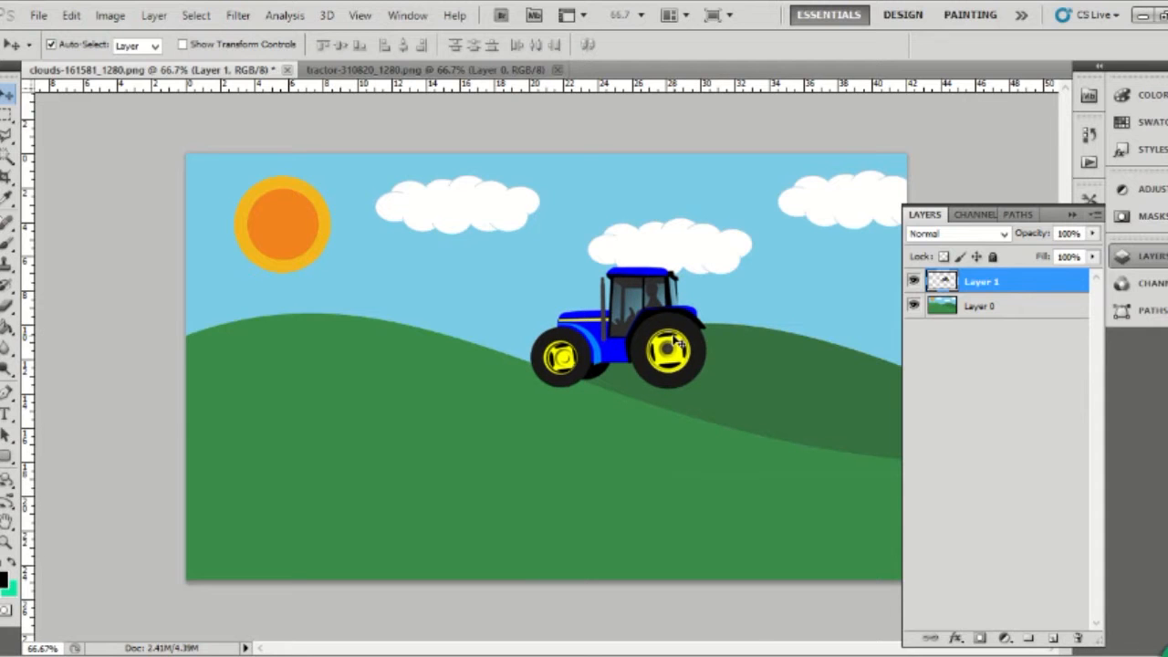
- Rotate the tractor about 17.8° clockwise to match the front hill's slope and nudge it slightly down onto the slope
key(ctrl+t)
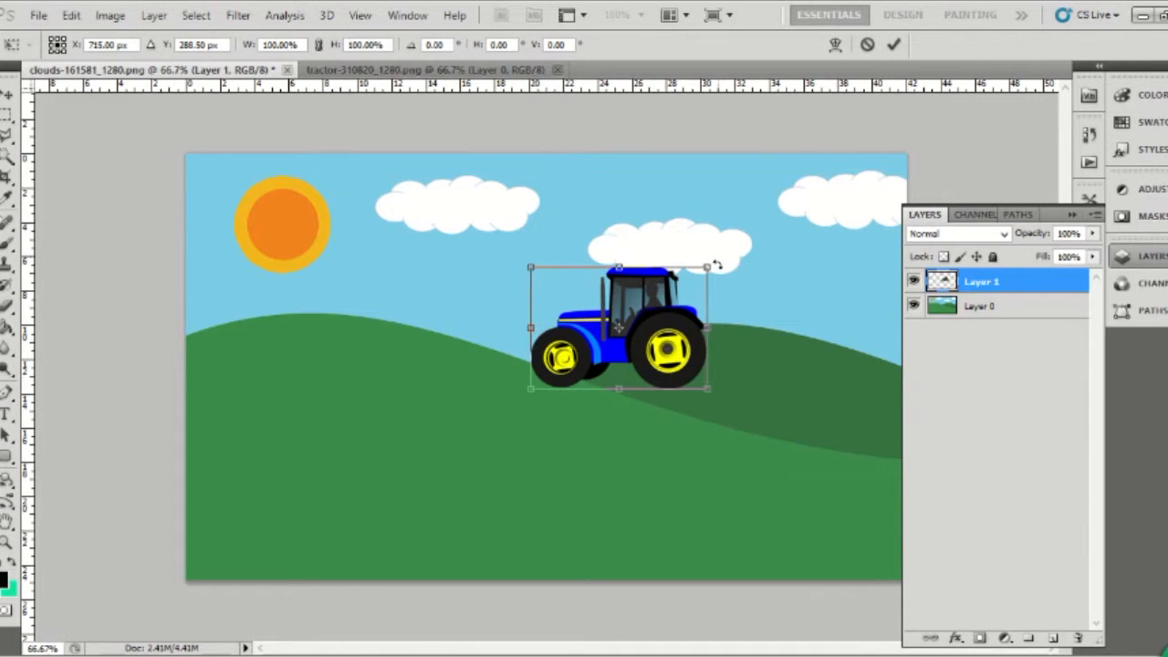
drag(717, 265, 730, 296)
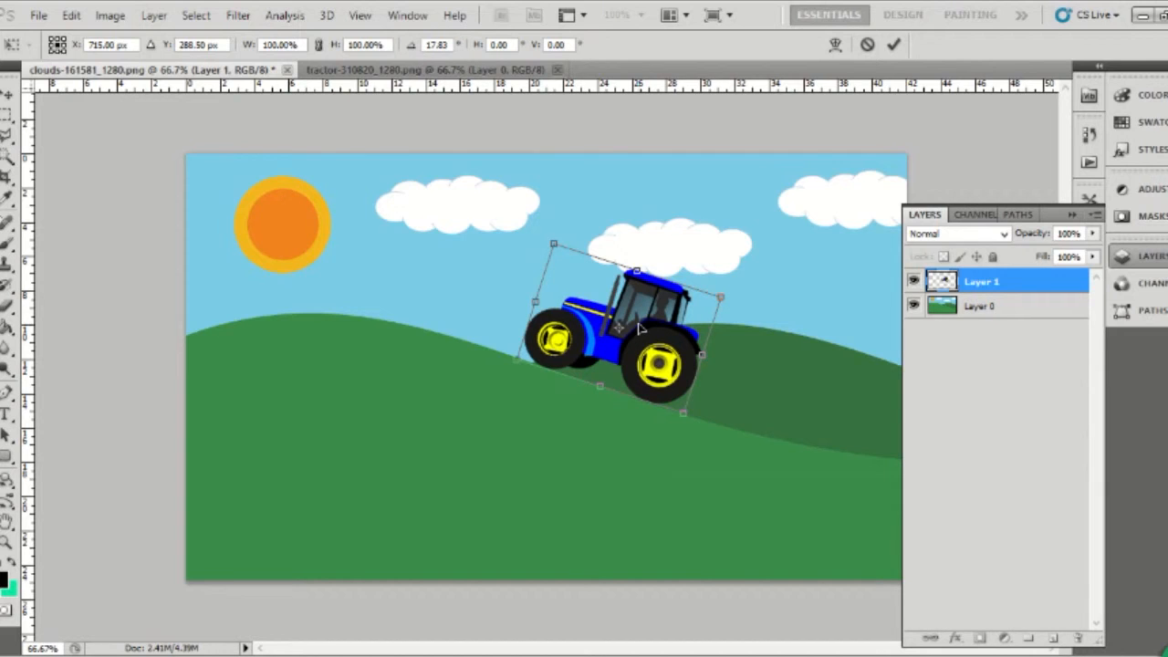
key(Return)
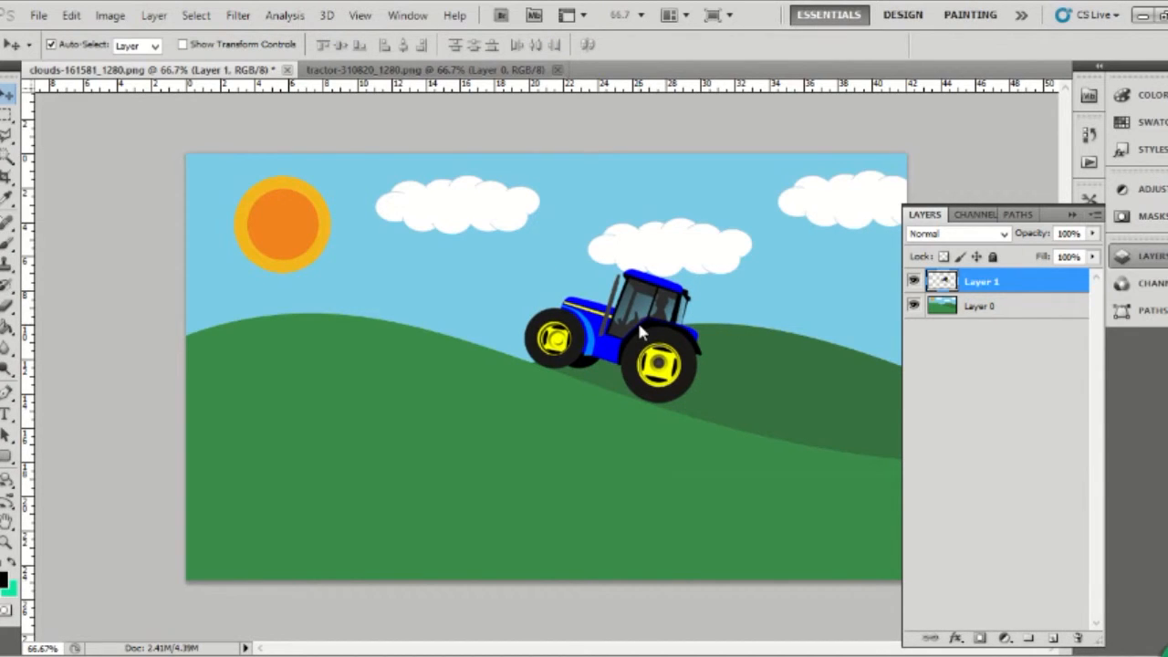
key(Down)
key(Down)
key(Down)
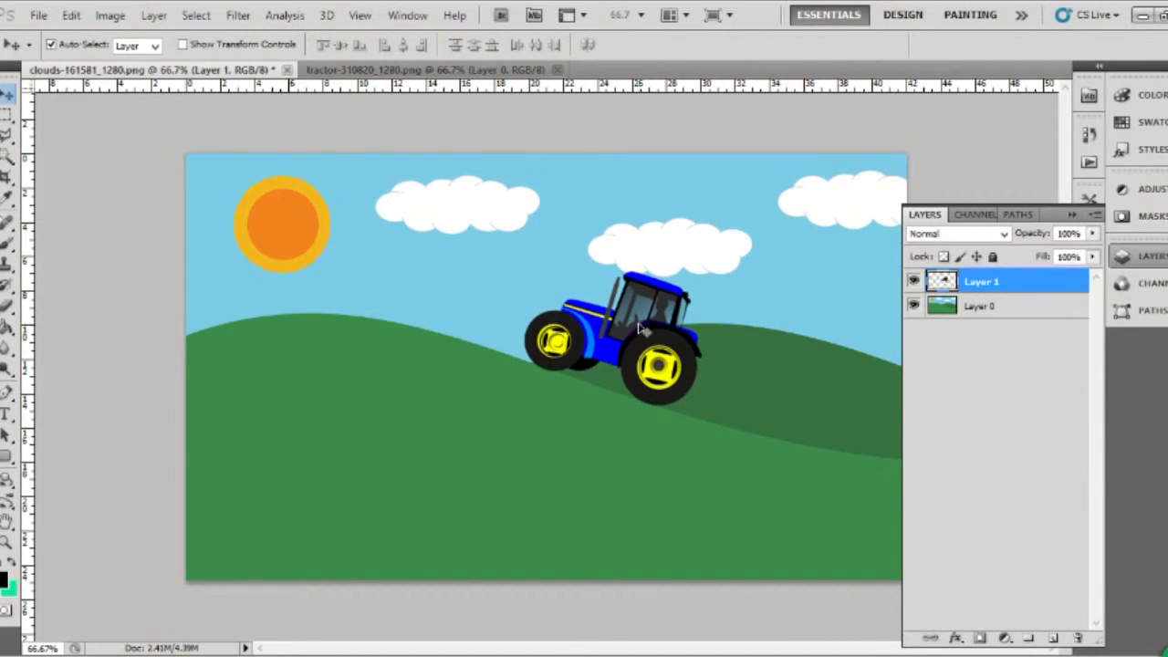
key(Up)
key(Up)
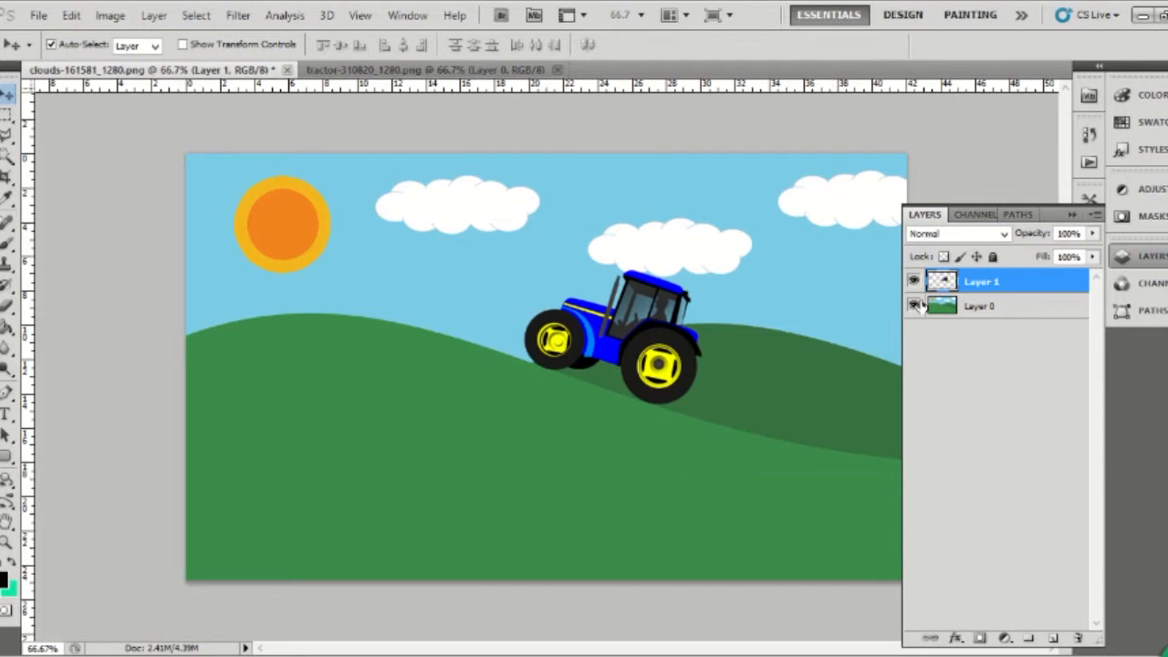
- Duplicate the tractor layer and move the copy up and left, above the left hill's crest and overlapping the sun
drag(1012, 290, 1057, 638)
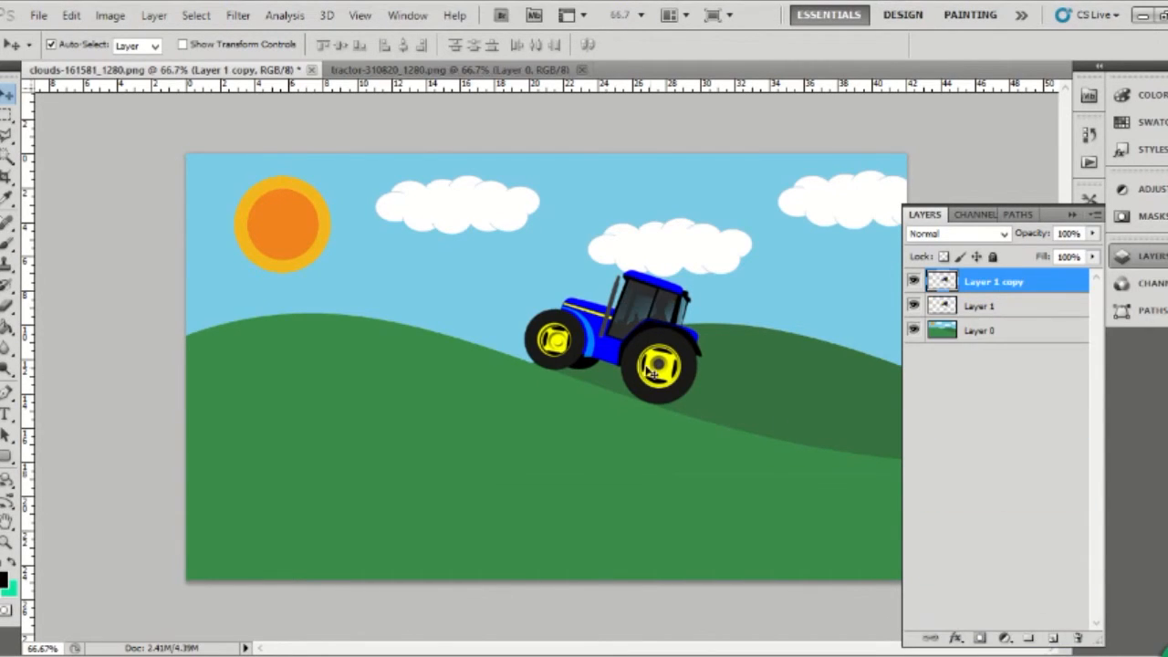
drag(611, 338, 324, 253)
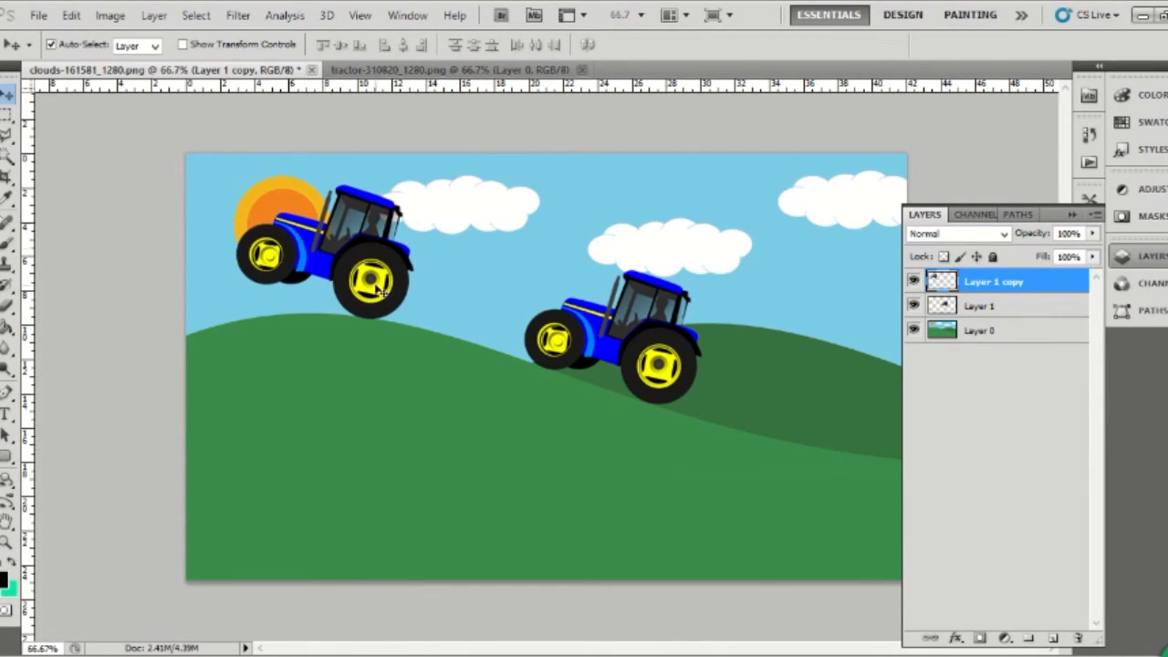